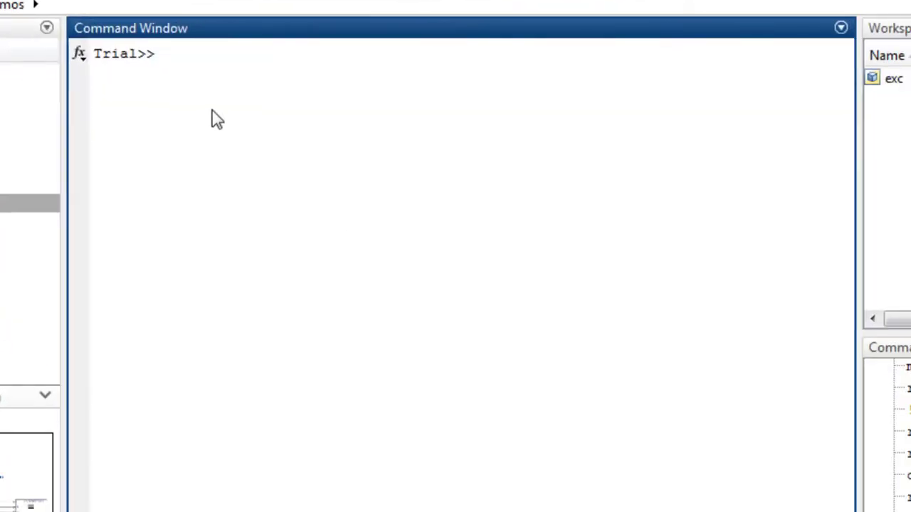
# Run mex -setup, let it locate installed compilers, and confirm Microsoft Software Development Kit (SDK) 7.1 as the default compiler.
pyautogui.write('mex-')
pyautogui.press('BackSpace')
pyautogui.write('-setup')
pyautogui.press('Return')
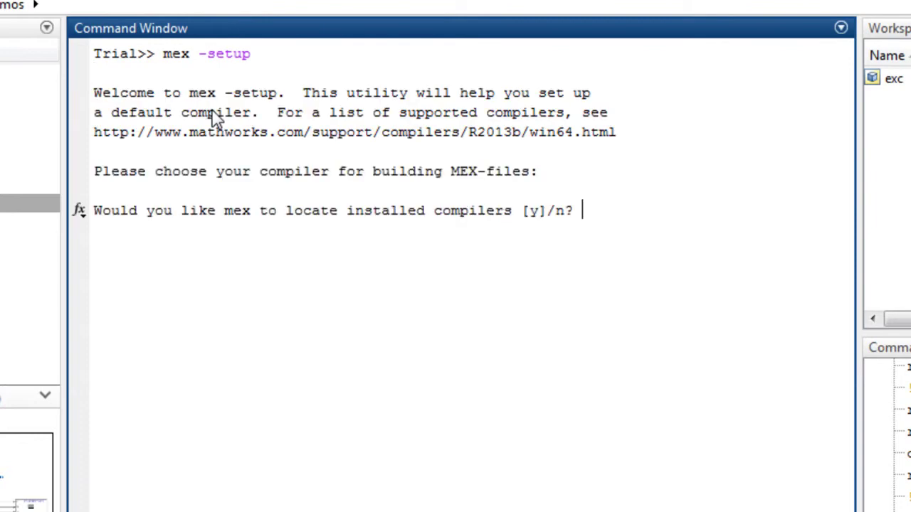
pyautogui.write('y')
pyautogui.press('Return')
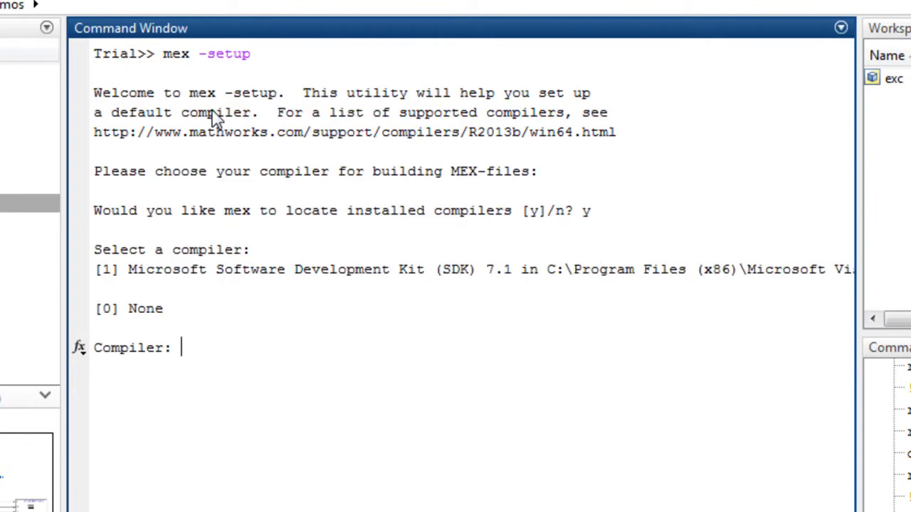
pyautogui.write('1')
pyautogui.press('Return')
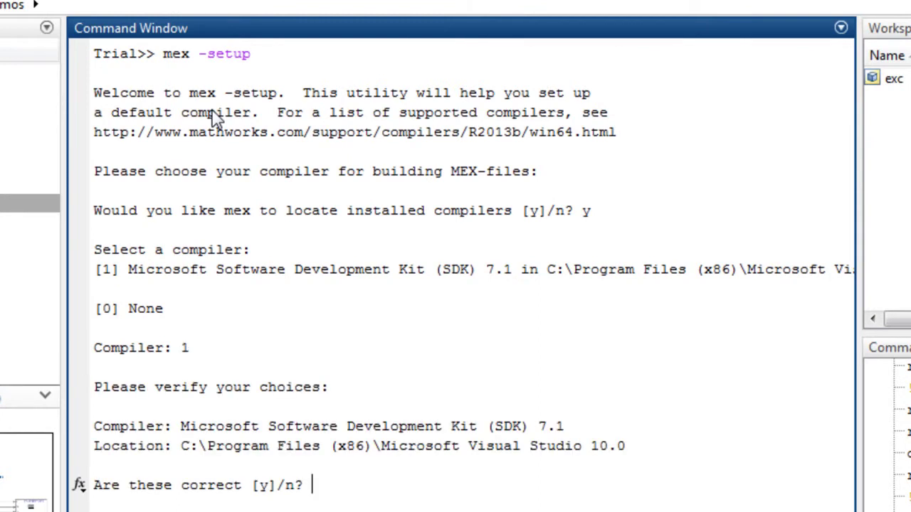
pyautogui.write('y')
pyautogui.press('Return')
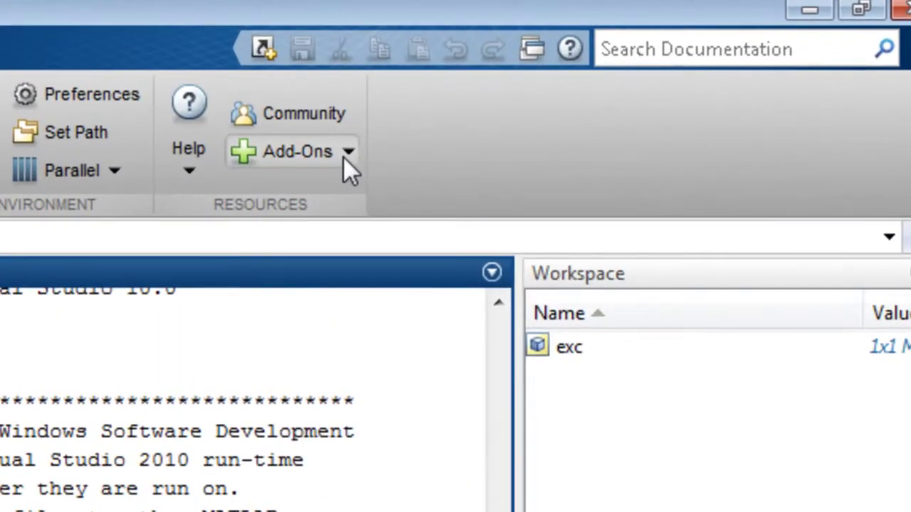
# Open the hardware Support Package Installer, choose Install from Internet, and select the Raspberry Pi package for Simulink.
pyautogui.click(493, 116)
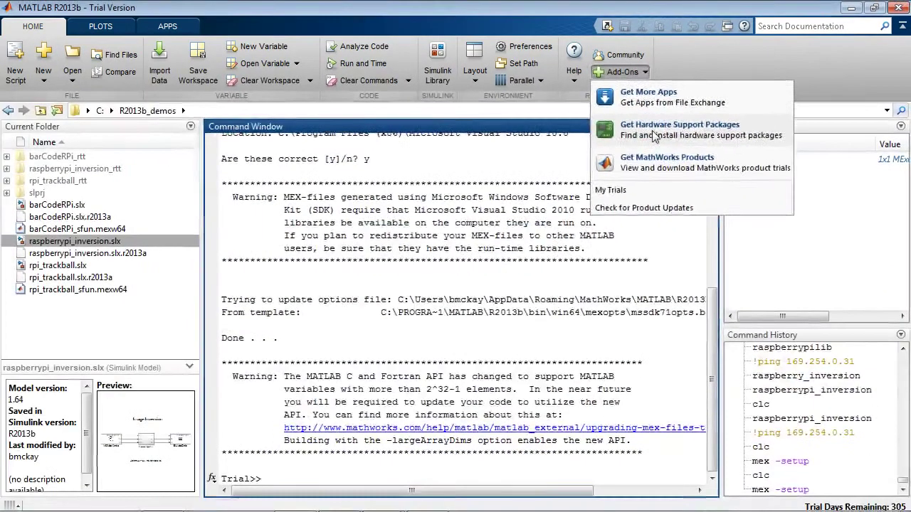
pyautogui.click(357, 293)
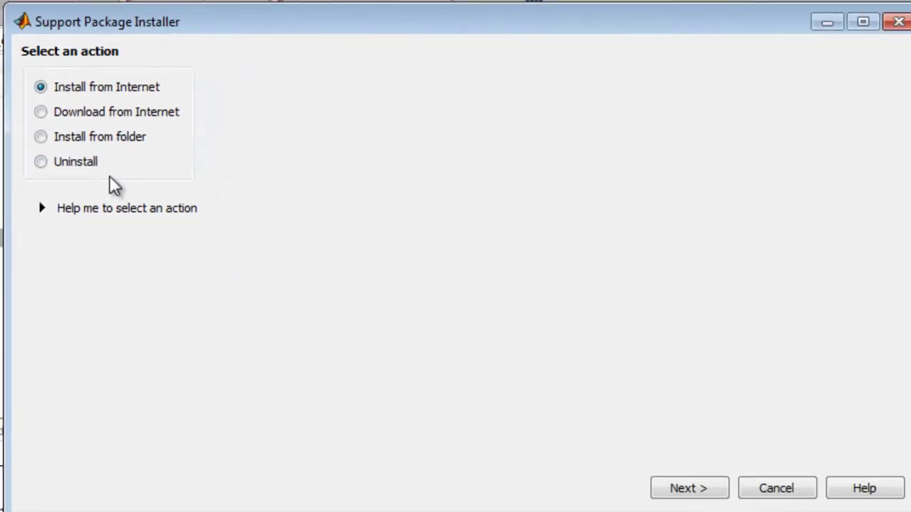
pyautogui.click(674, 479)
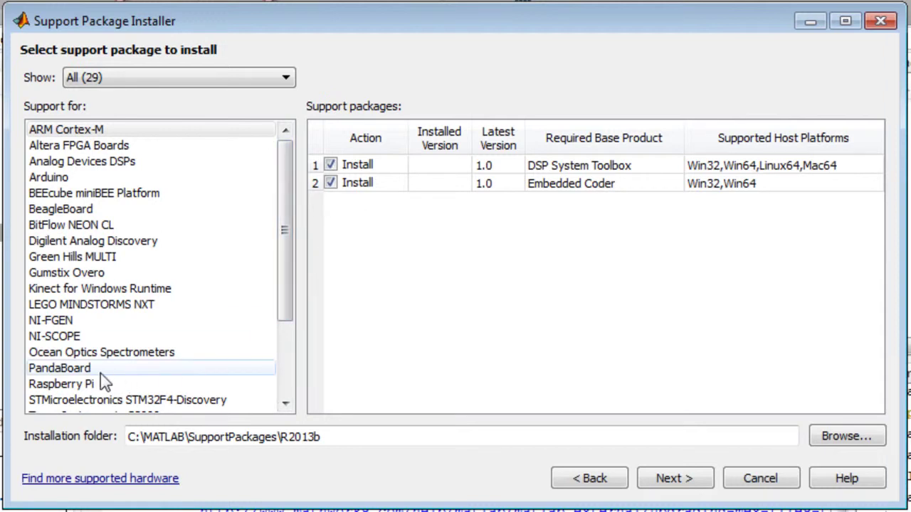
pyautogui.click(86, 385)
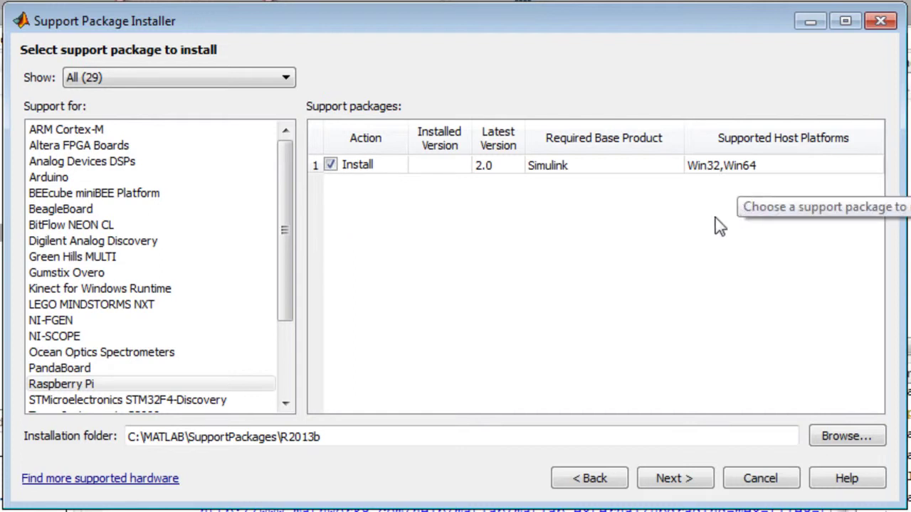
pyautogui.click(691, 486)
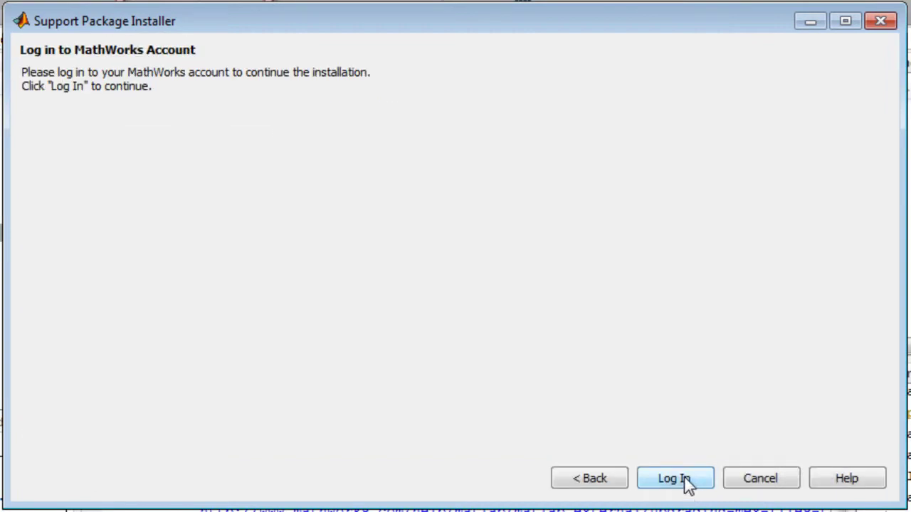
# Log in to the MathWorks account by entering the account password.
pyautogui.click(686, 484)
pyautogui.click(409, 276)
pyautogui.write('•••••••••••')
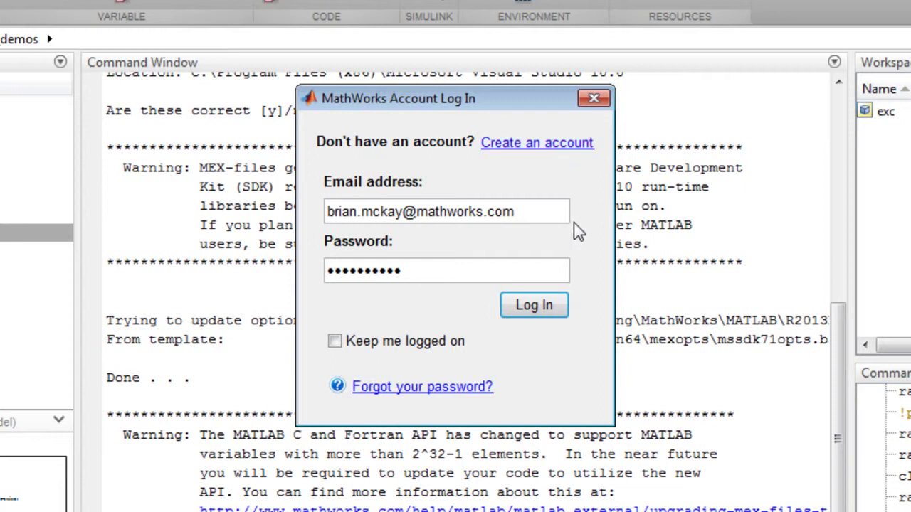
pyautogui.click(535, 306)
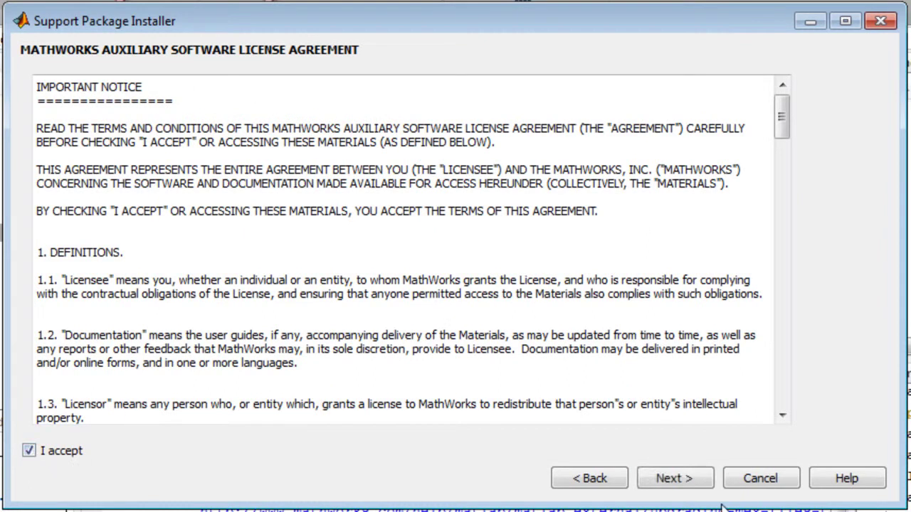
# Accept the license agreement and third-party licenses, and install the Simulink Support Package for Raspberry Pi Hardware.
pyautogui.click(692, 486)
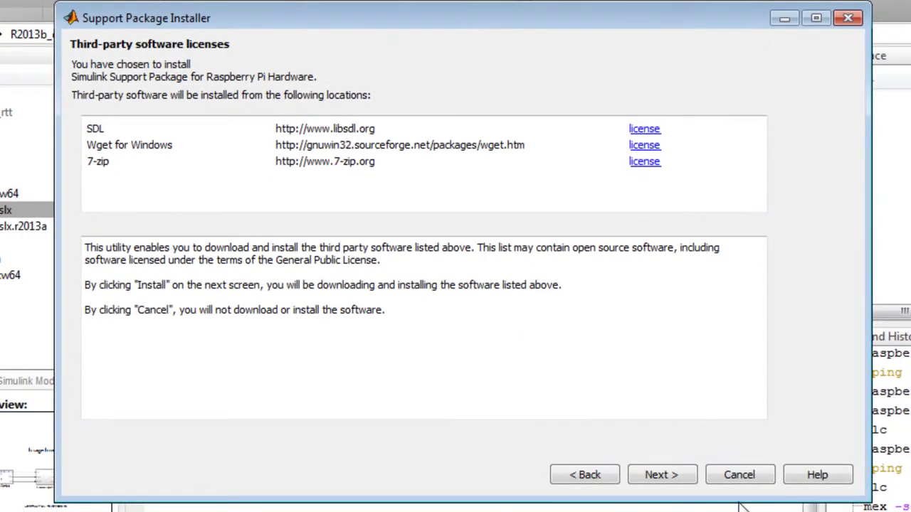
pyautogui.click(661, 482)
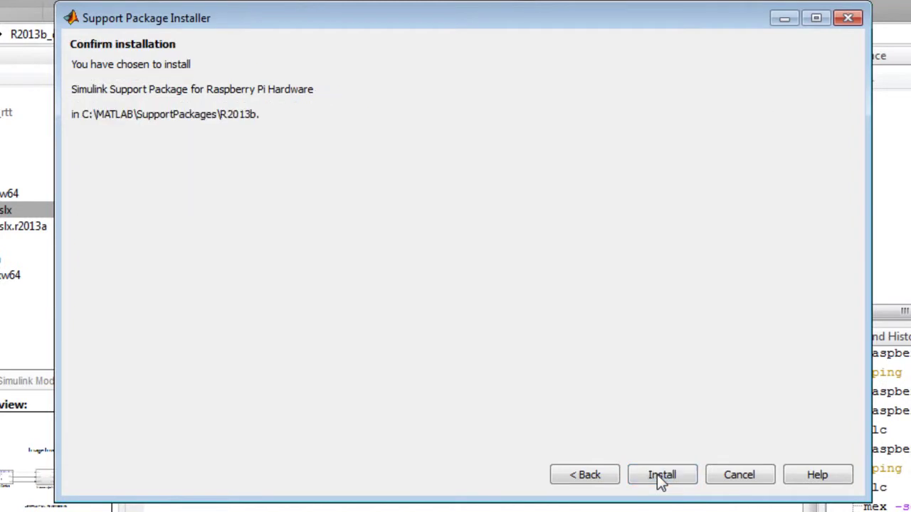
pyautogui.click(661, 481)
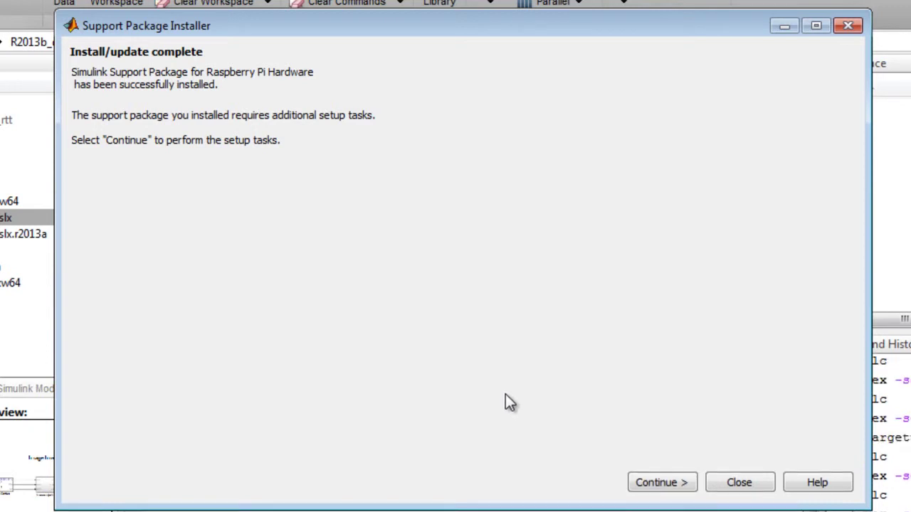
# Continue to the setup tasks for the Raspberry Pi support package and download the board firmware.
pyautogui.click(662, 484)
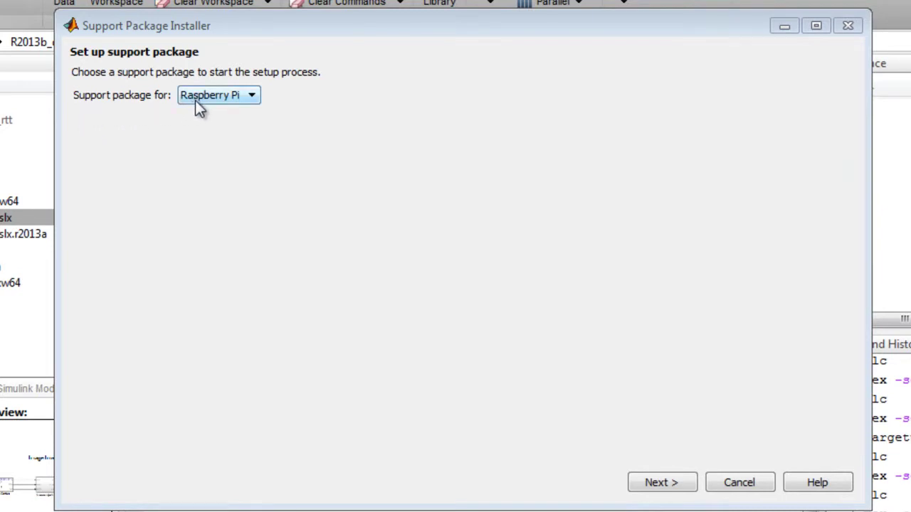
pyautogui.click(661, 483)
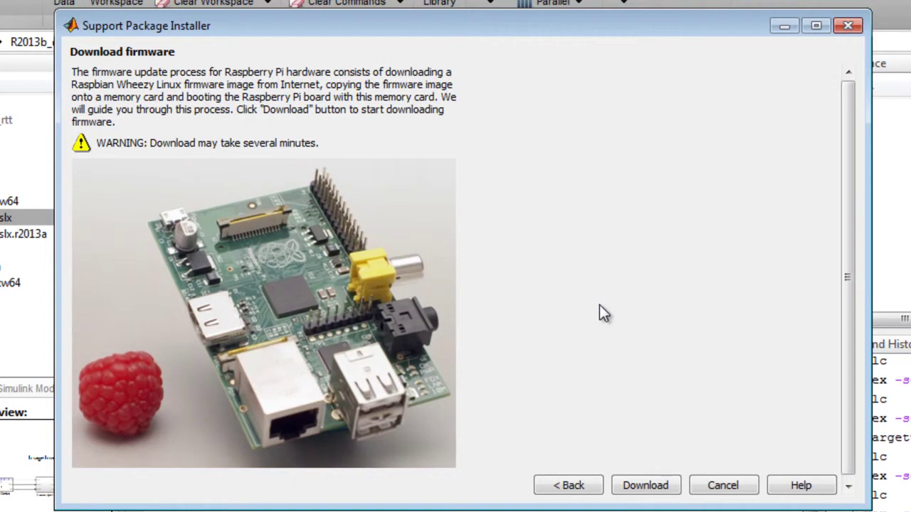
pyautogui.click(642, 485)
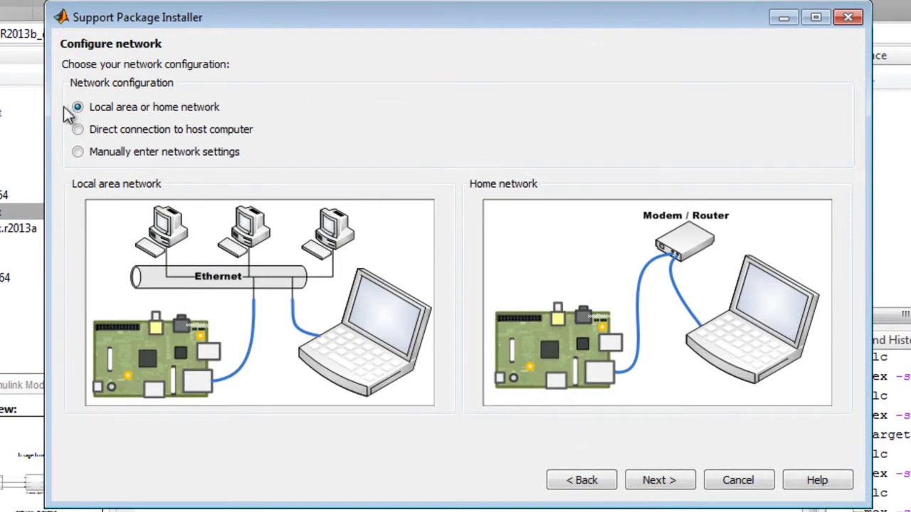
# Configure the board's network with manually entered settings, using IP address 169.254.0.31, network mask 255.255.0.0 and default gateway 169.254.0.1.
pyautogui.click(78, 129)
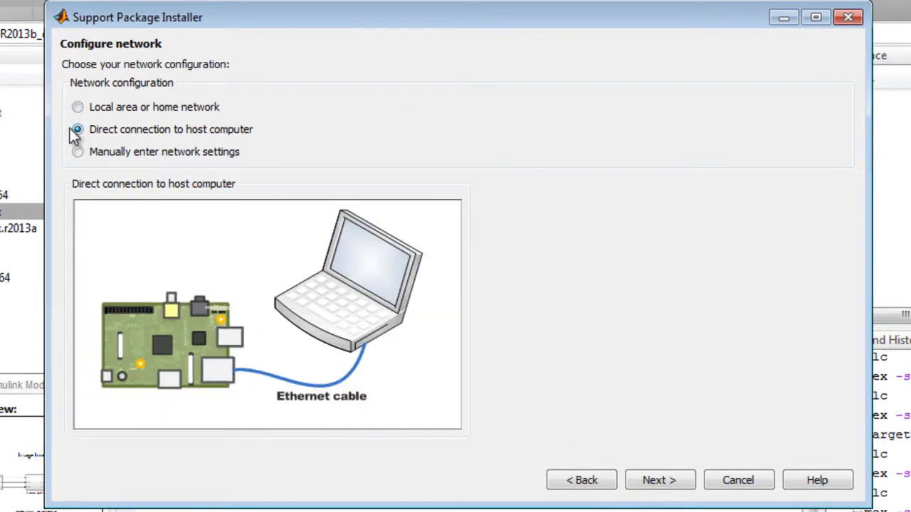
pyautogui.click(78, 153)
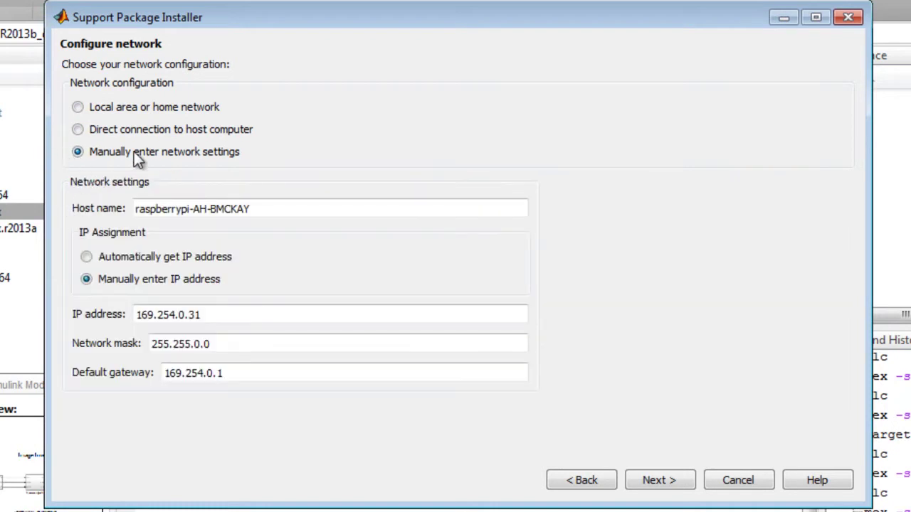
pyautogui.click(236, 311)
pyautogui.doubleClick(237, 310)
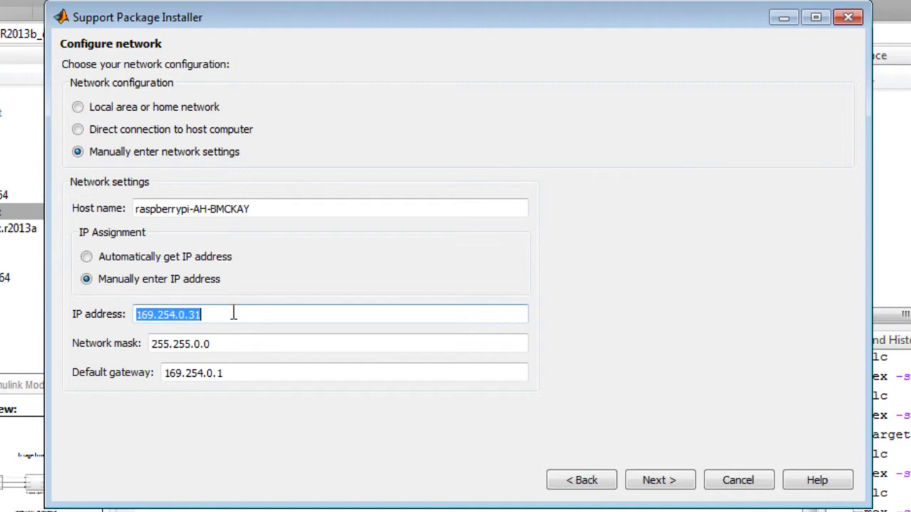
pyautogui.click(237, 315)
pyautogui.moveTo(200, 315); pyautogui.dragTo(189, 316)
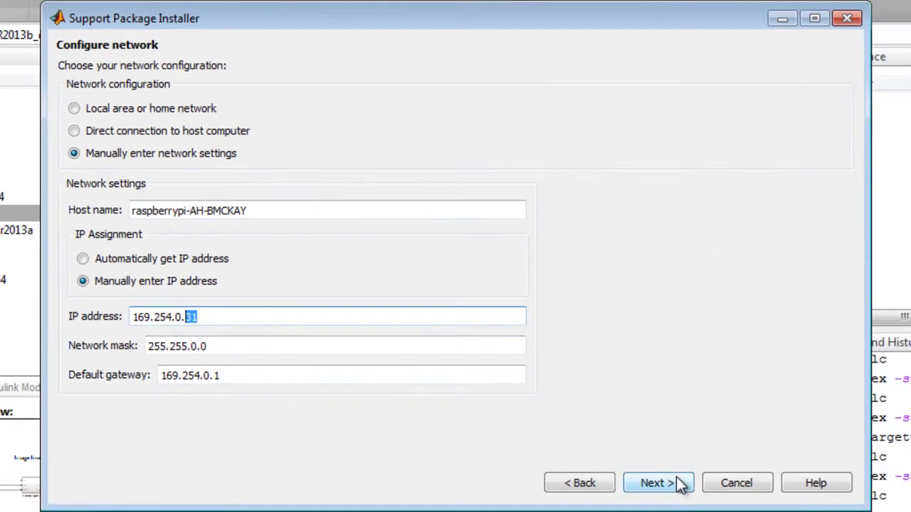
pyautogui.click(681, 485)
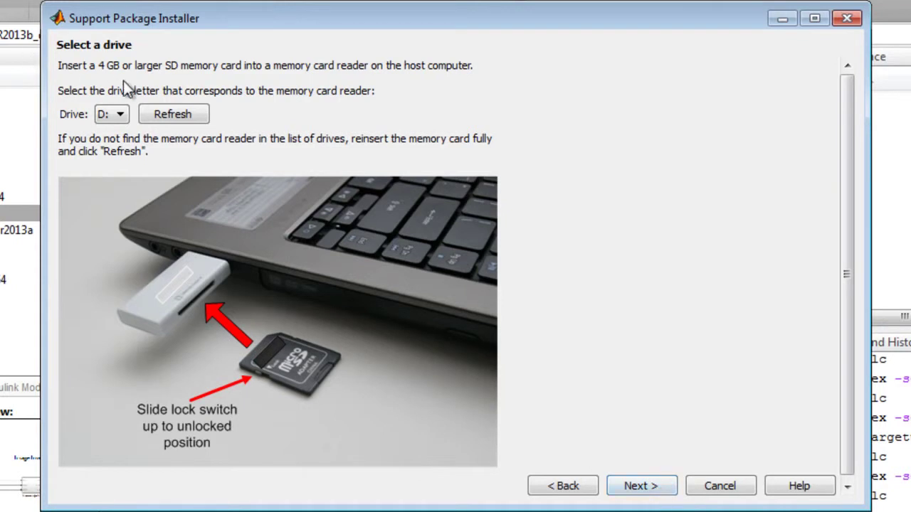
# Write the firmware to the memory card in drive D: and proceed past the hardware connection instructions.
pyautogui.click(649, 487)
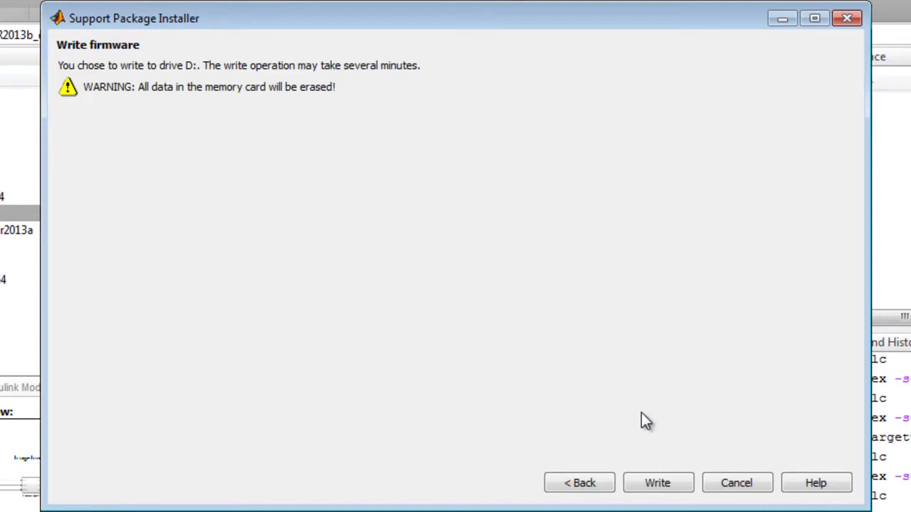
pyautogui.click(656, 485)
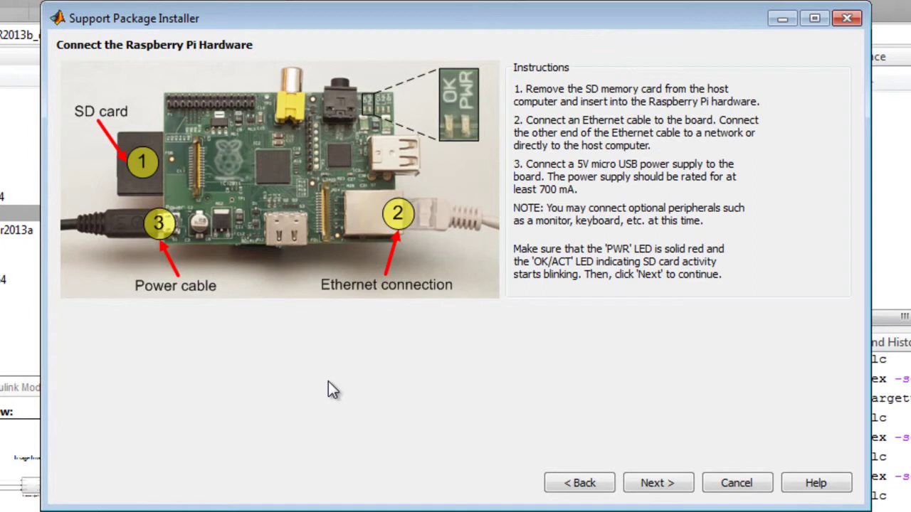
pyautogui.click(652, 483)
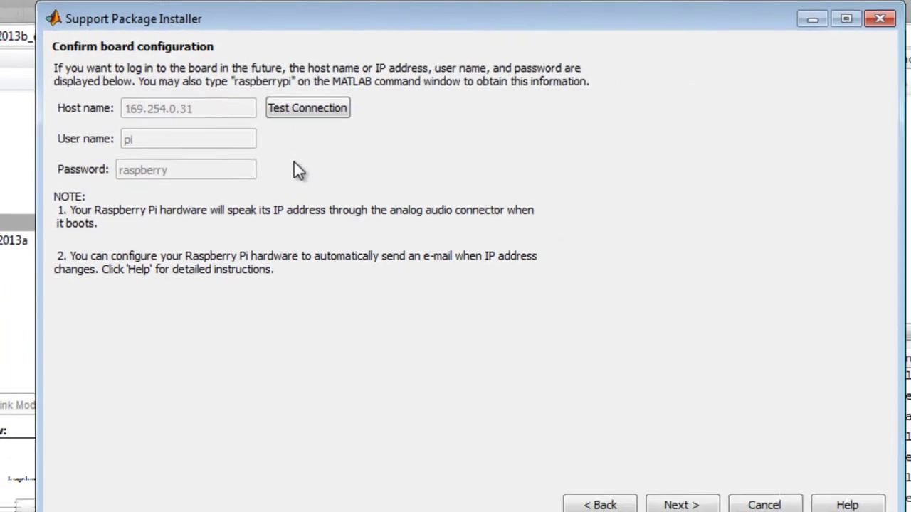
# Test the connection to the Raspberry Pi board and finish the setup with Show support package examples enabled.
pyautogui.click(304, 104)
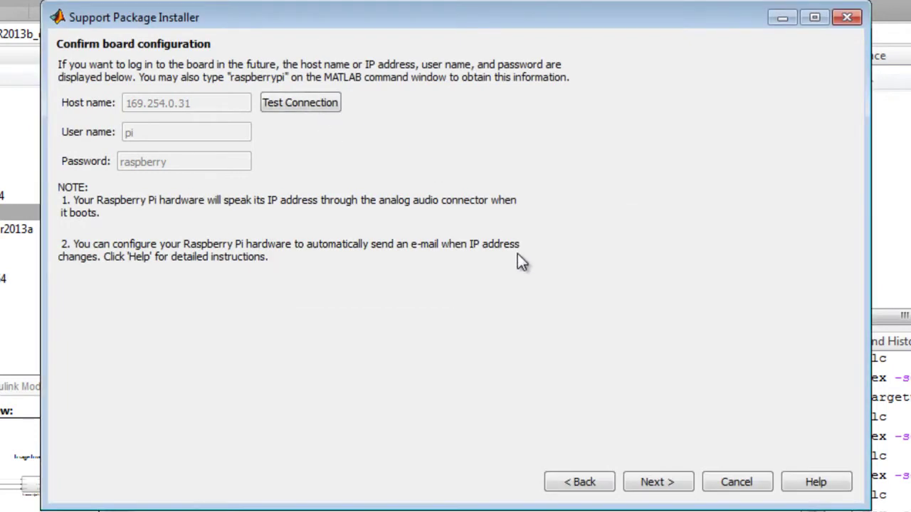
pyautogui.click(660, 482)
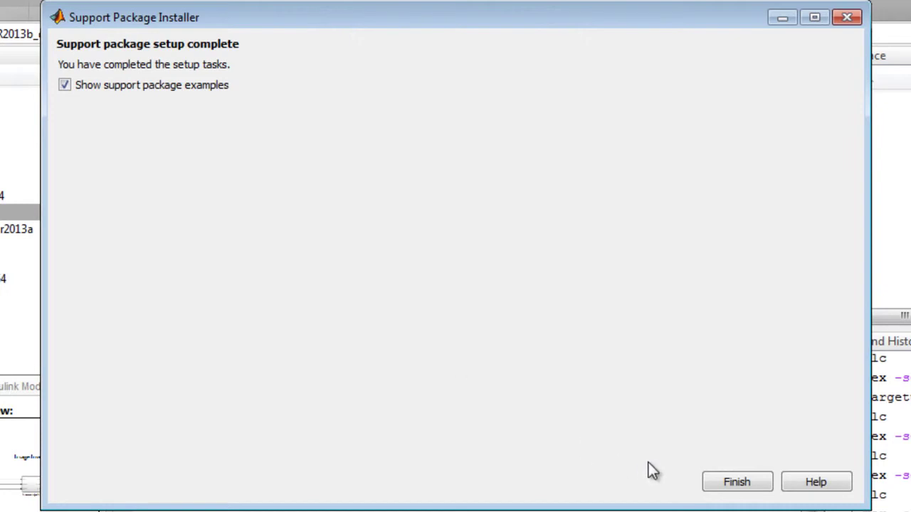
pyautogui.click(744, 488)
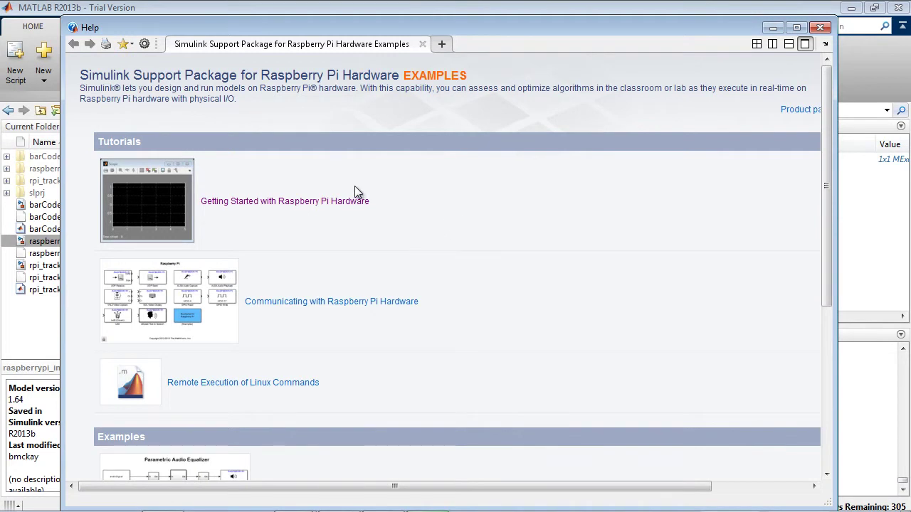
# Examine the Getting Started with Raspberry Pi Hardware tutorial, then return to the examples page and look through its Examples section.
pyautogui.click(347, 202)
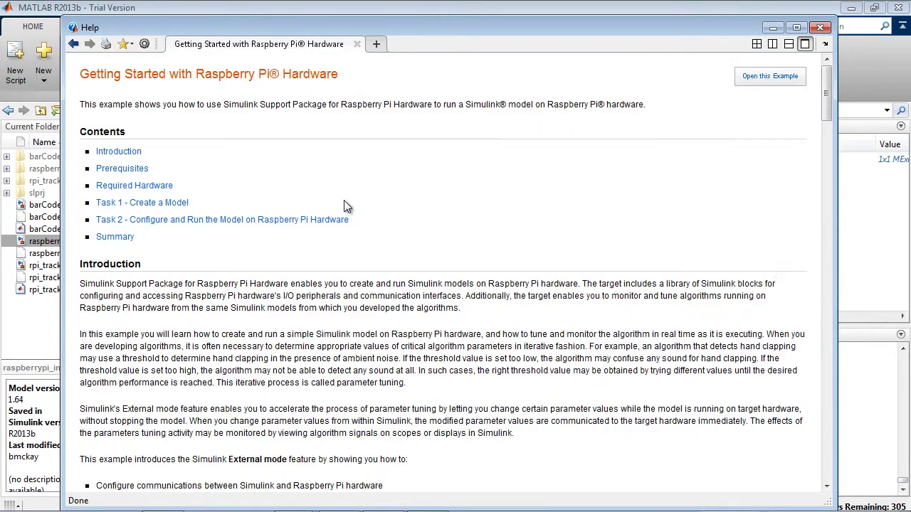
pyautogui.scroll(-5, 343, 205)
pyautogui.scroll(-6, 343, 205)
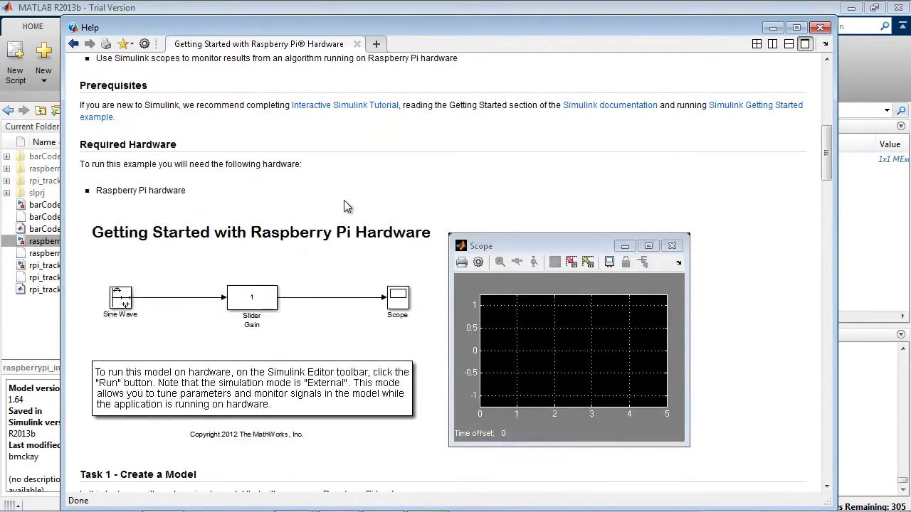
pyautogui.scroll(-4, 344, 205)
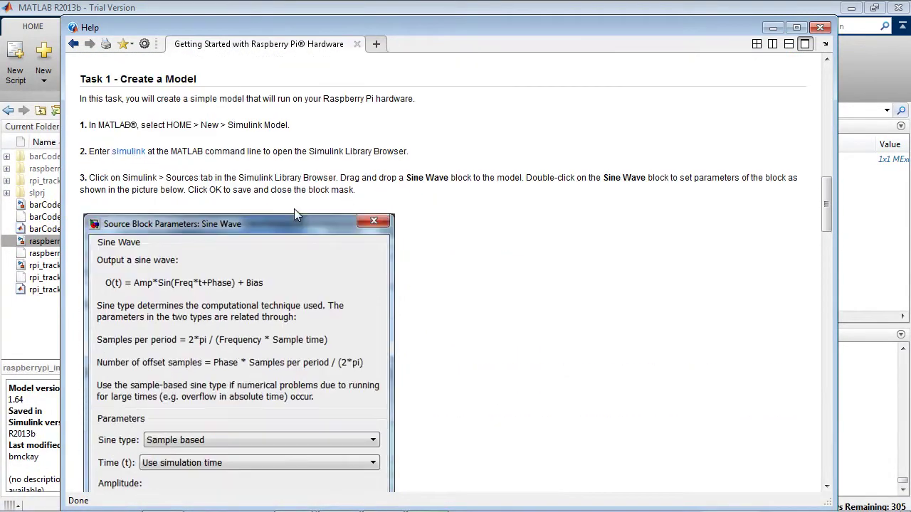
pyautogui.click(73, 44)
pyautogui.scroll(-3, 388, 263)
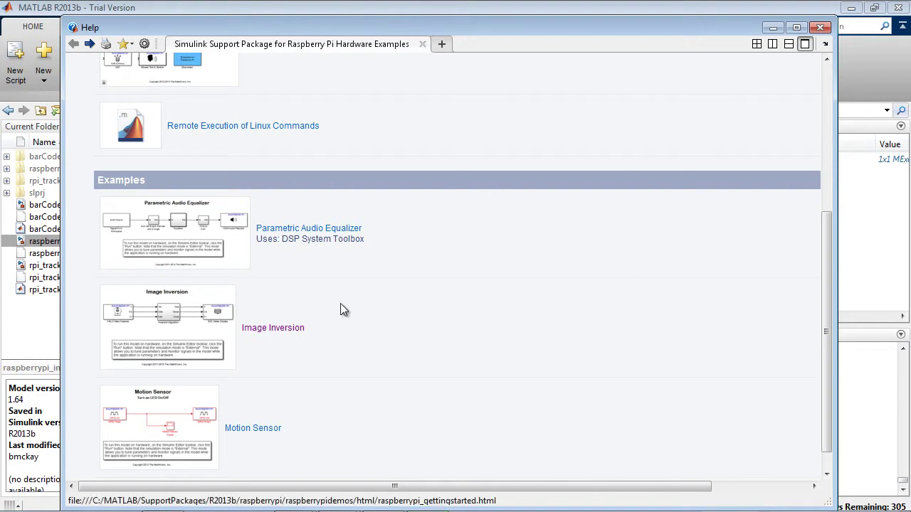
pyautogui.hotkey('alt', 'Tab')
pyautogui.hotkey('alt', 'Tab')
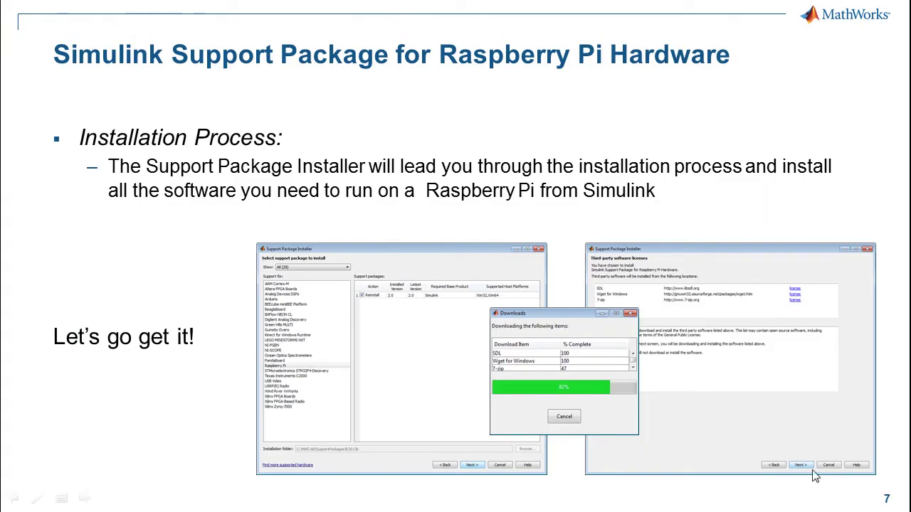
pyautogui.click(815, 476)
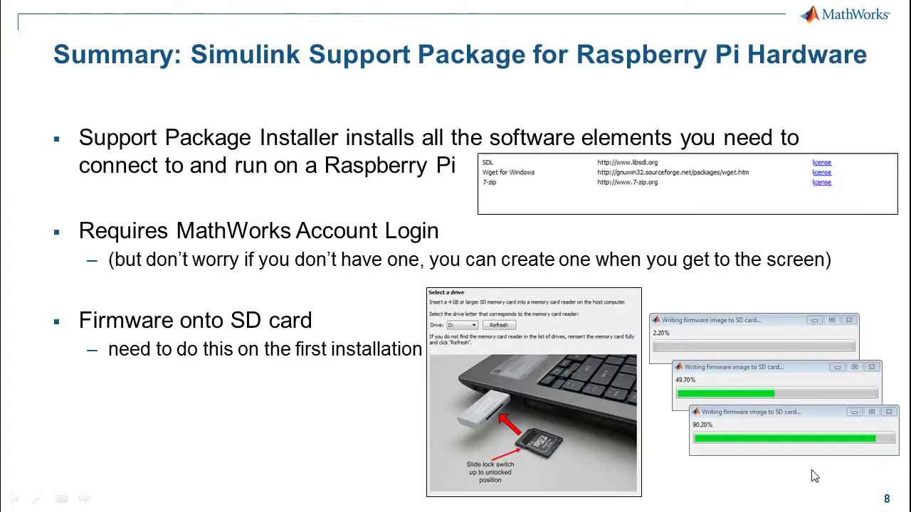
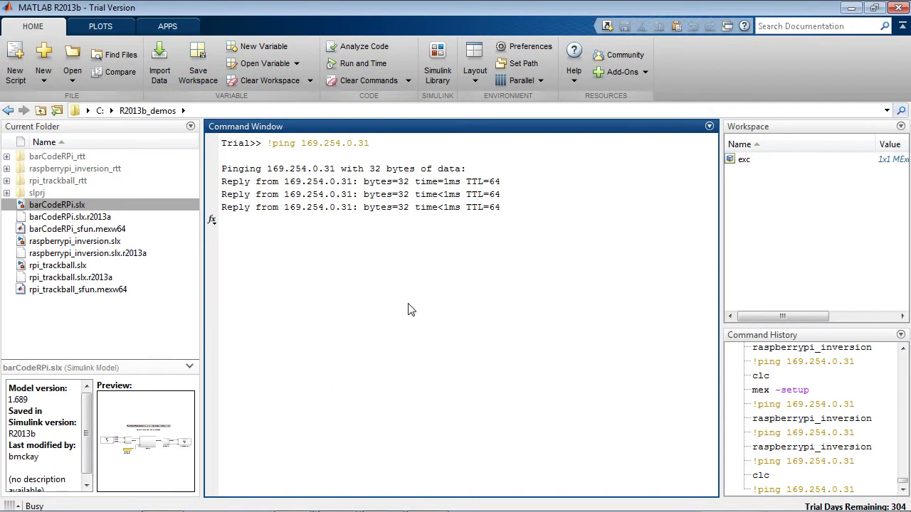
# Open the rpi_trackball.slx model and review the V4L2 Video Capture block's parameters without changing them.
pyautogui.moveTo(542, 258); pyautogui.dragTo(246, 263)
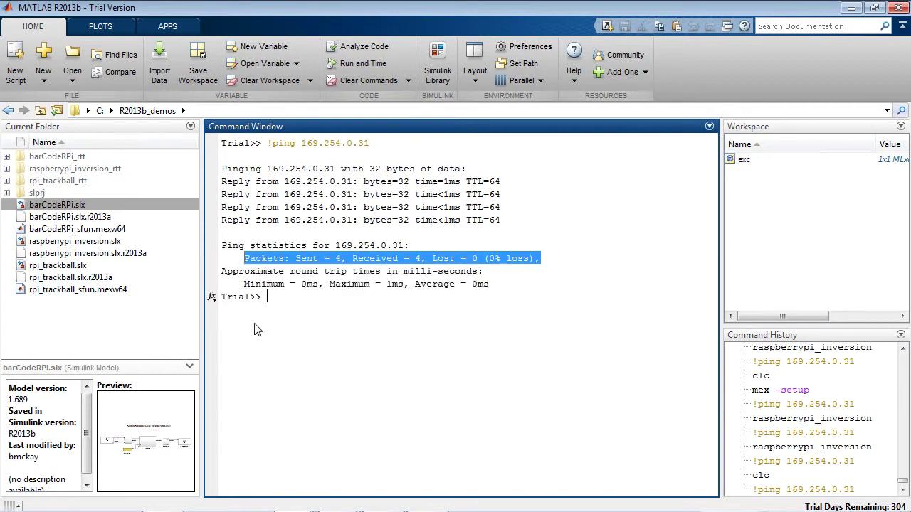
pyautogui.doubleClick(66, 268)
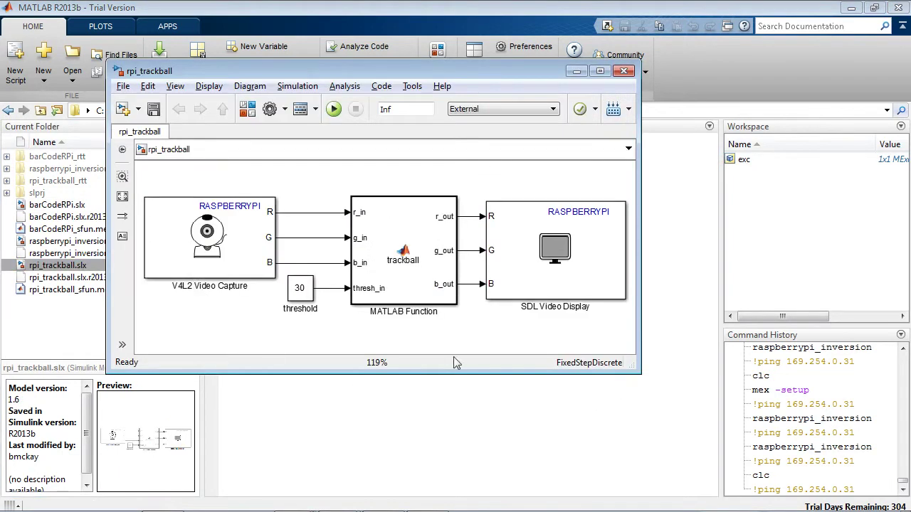
pyautogui.click(222, 276)
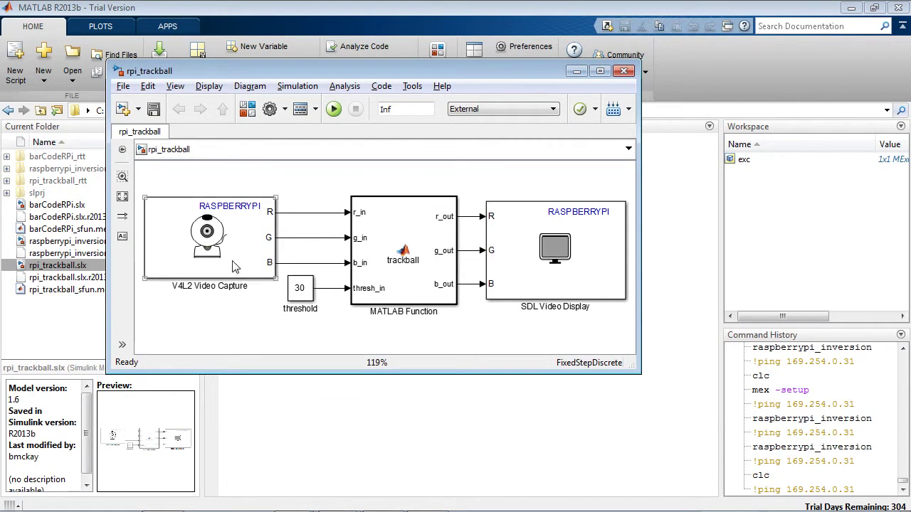
pyautogui.doubleClick(235, 266)
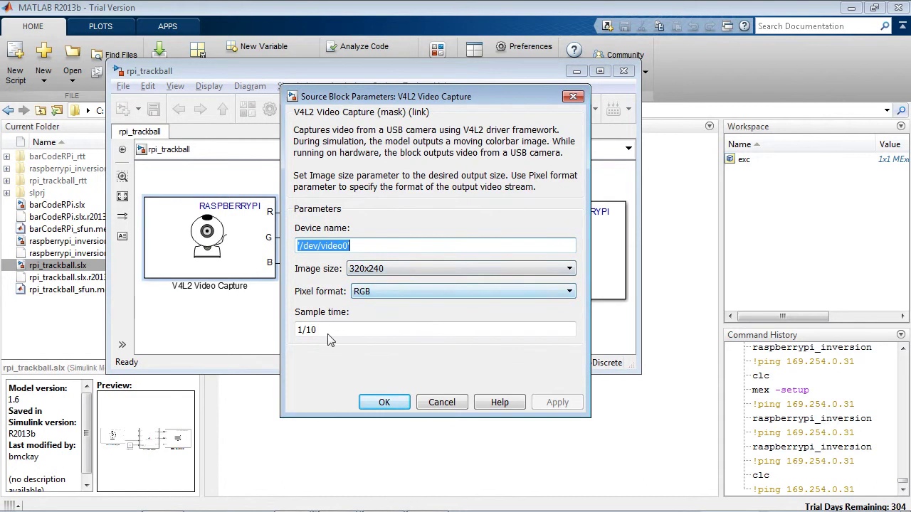
pyautogui.click(439, 403)
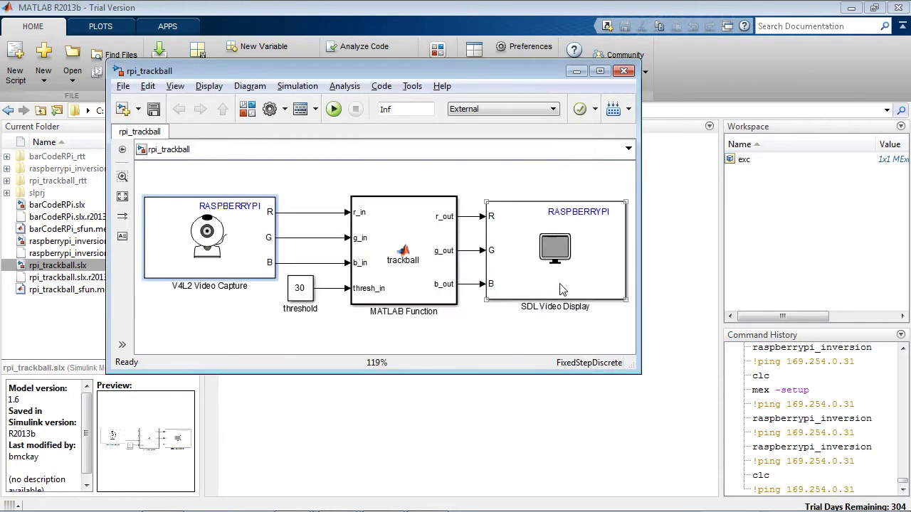
# Examine the trackball code in the MATLAB Function block and return to the model.
pyautogui.click(370, 299)
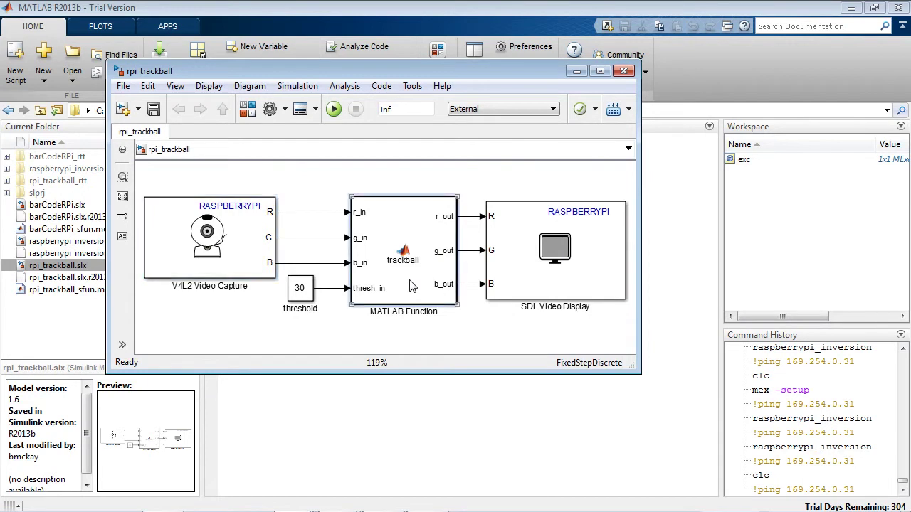
pyautogui.doubleClick(411, 285)
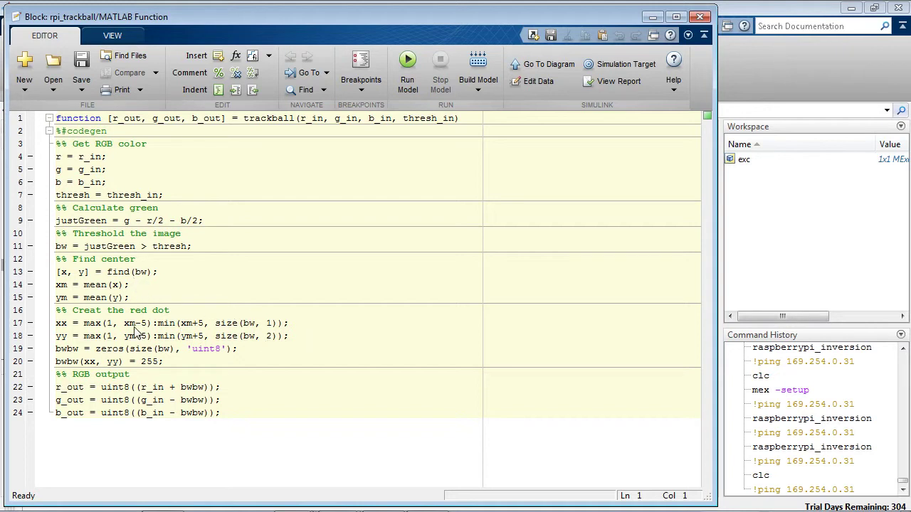
pyautogui.click(700, 16)
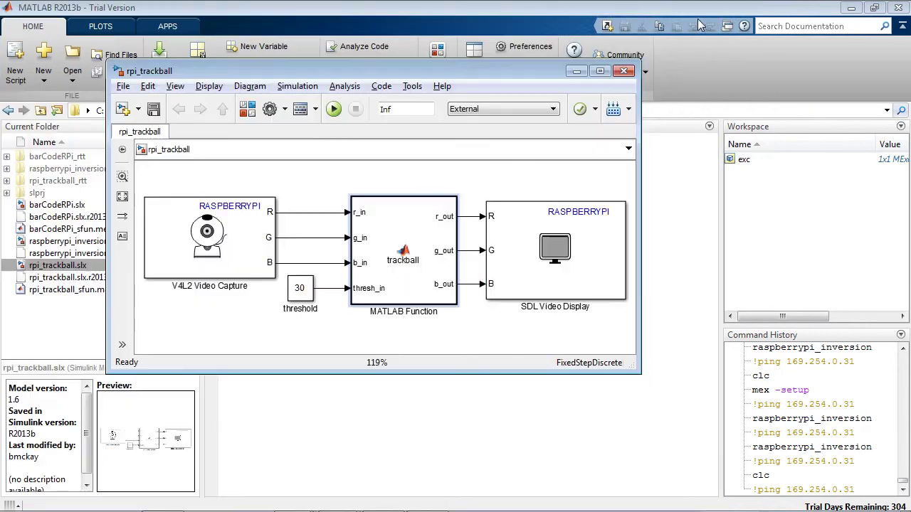
# Check the Run on Target Hardware options of rpi_trackball, including target hardware and board information, and accept them.
pyautogui.click(412, 87)
pyautogui.moveTo(454, 209)
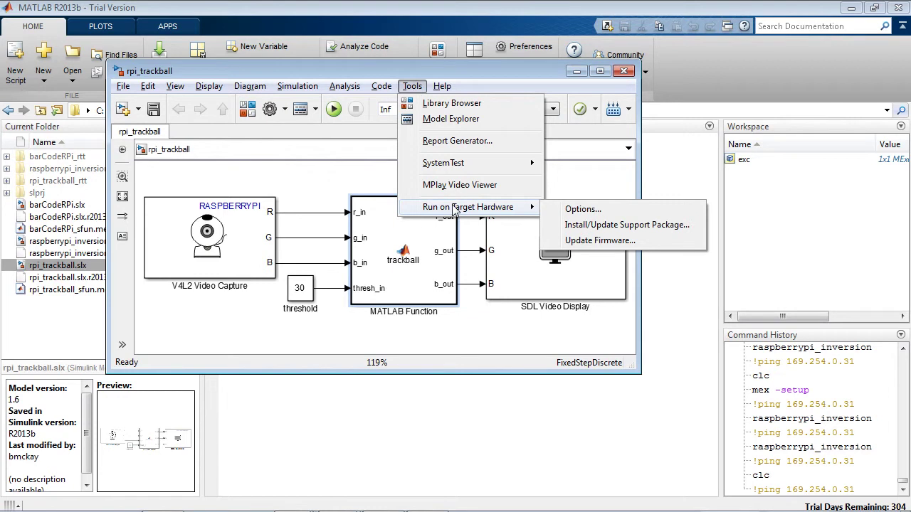
pyautogui.click(581, 211)
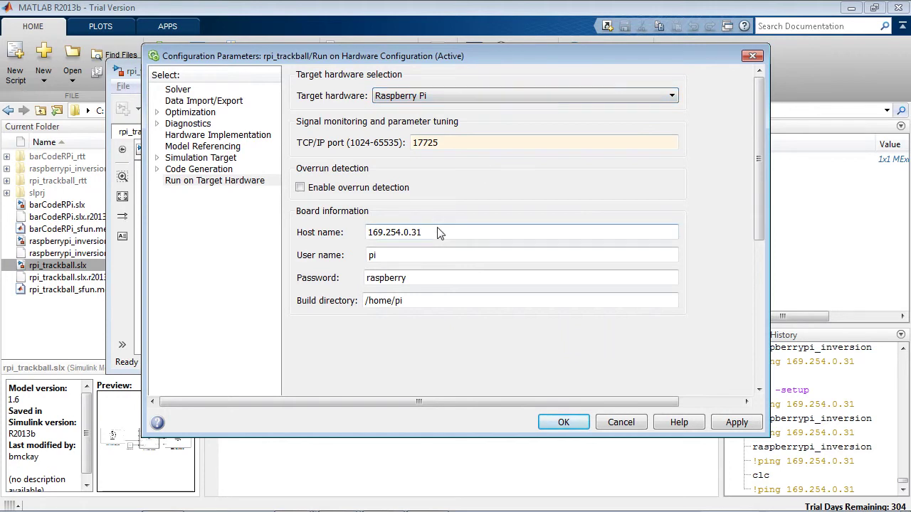
pyautogui.click(562, 422)
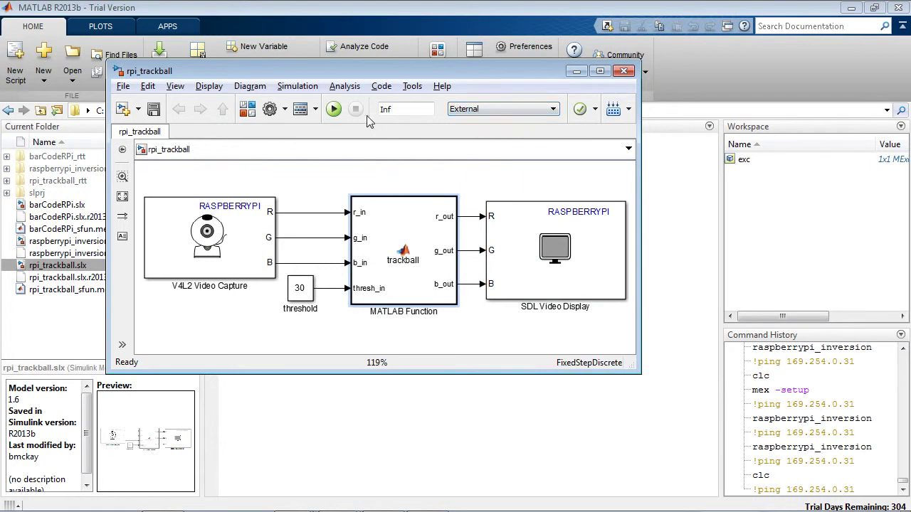
# Run the rpi_trackball model on the Raspberry Pi board in External mode, then stop it.
pyautogui.click(336, 111)
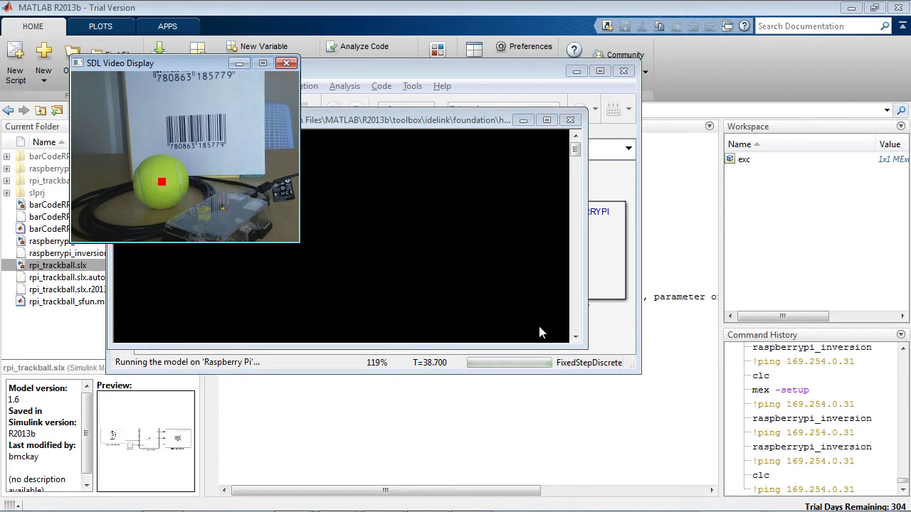
pyautogui.click(421, 70)
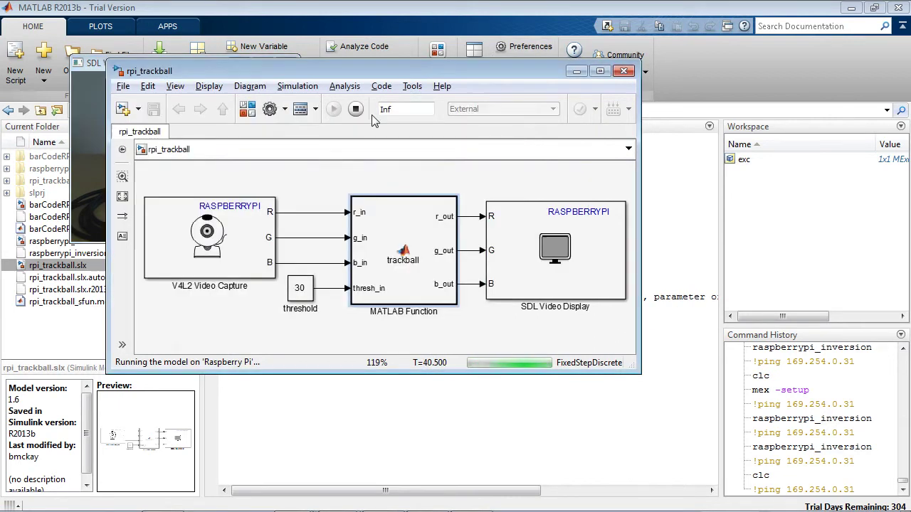
pyautogui.click(356, 110)
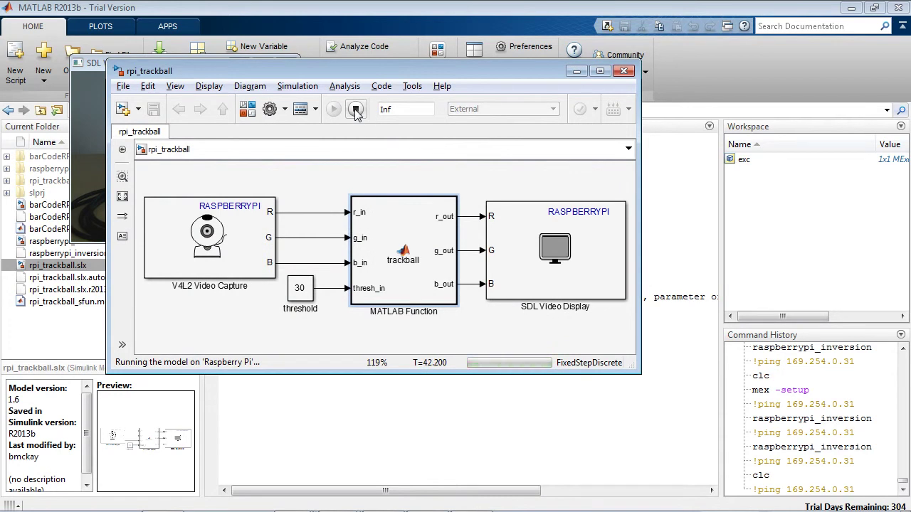
# Close the SDL Video Display and console windows left by the run and minimize the rpi_trackball model.
pyautogui.moveTo(329, 76); pyautogui.dragTo(378, 76)
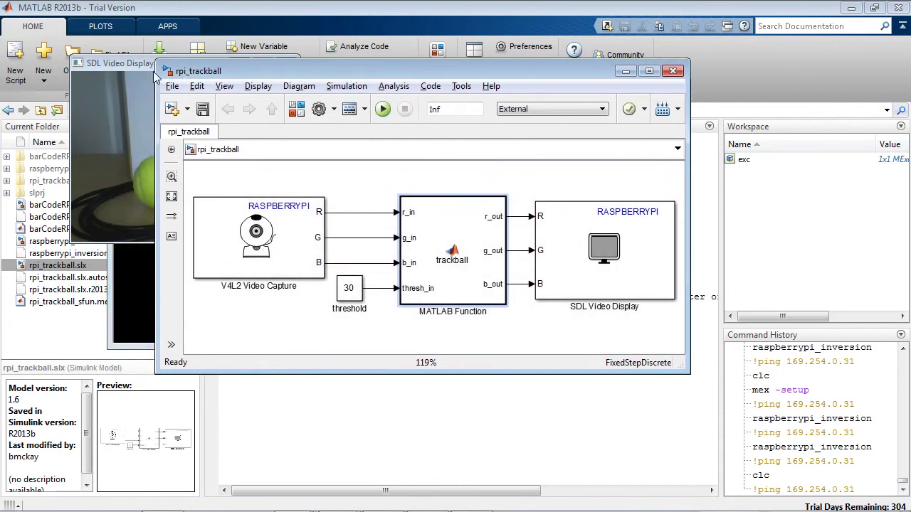
pyautogui.click(117, 64)
pyautogui.click(287, 63)
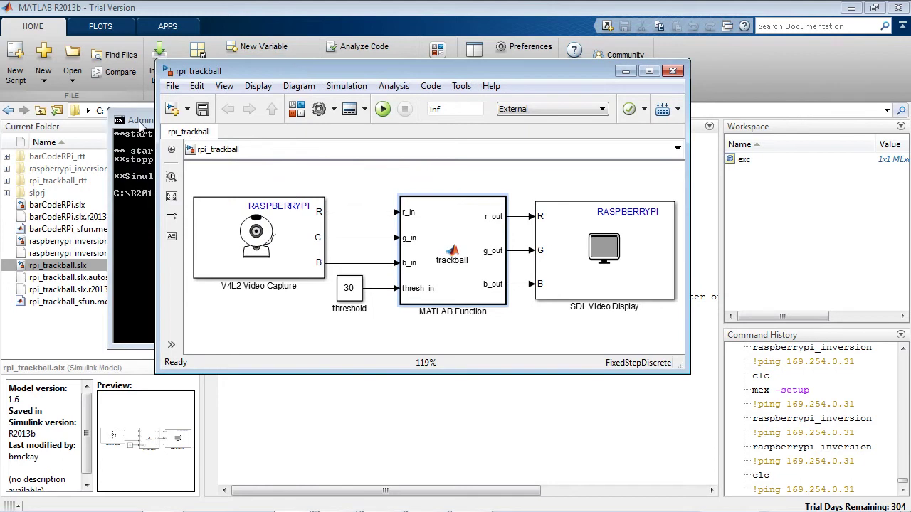
pyautogui.click(143, 127)
pyautogui.click(570, 121)
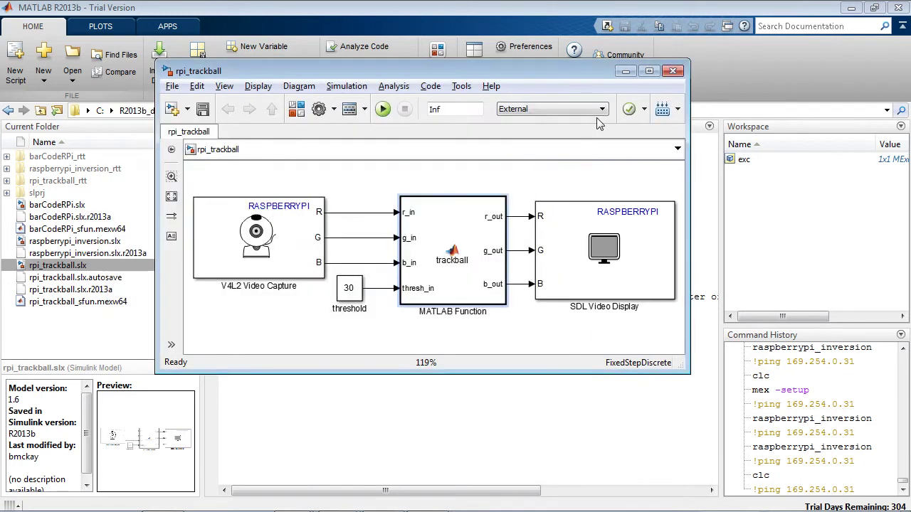
pyautogui.click(625, 72)
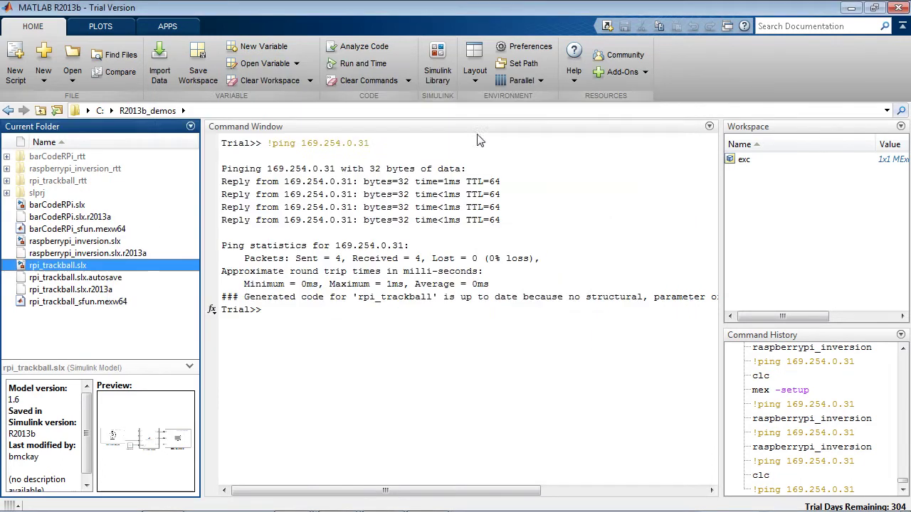
# Open the barCodeRPi.slx model and look through its Processing subsystem with the whole diagram fitted to view.
pyautogui.doubleClick(75, 207)
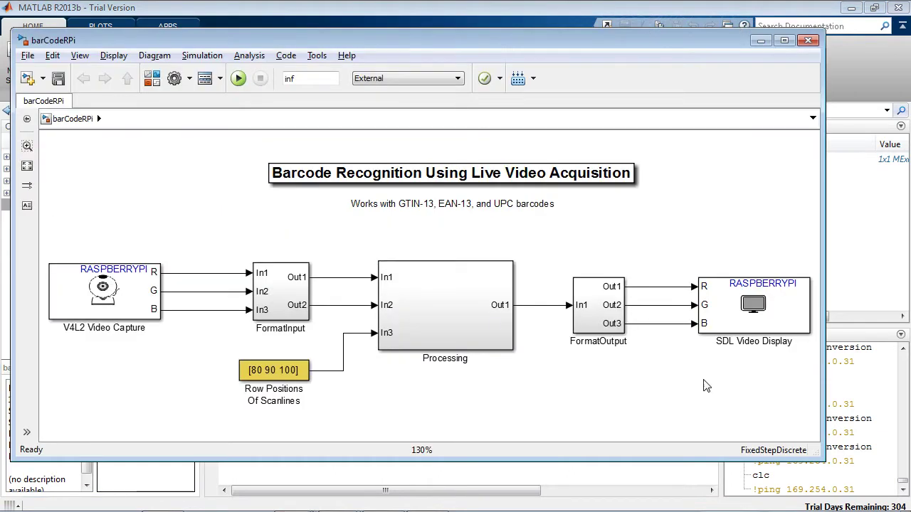
pyautogui.click(126, 310)
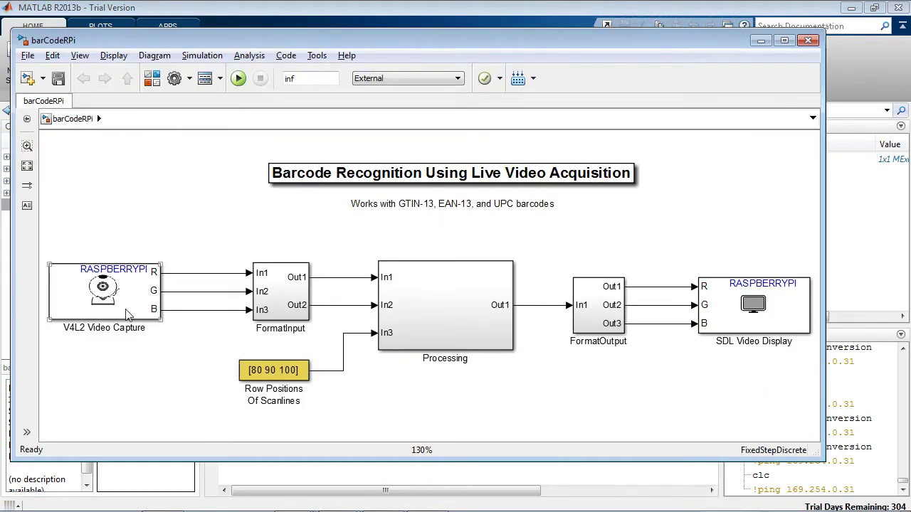
pyautogui.click(511, 339)
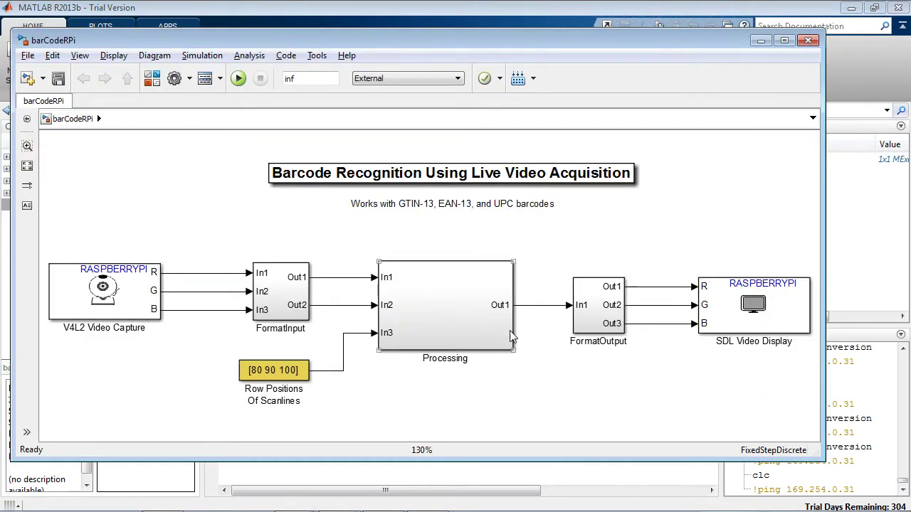
pyautogui.doubleClick(450, 321)
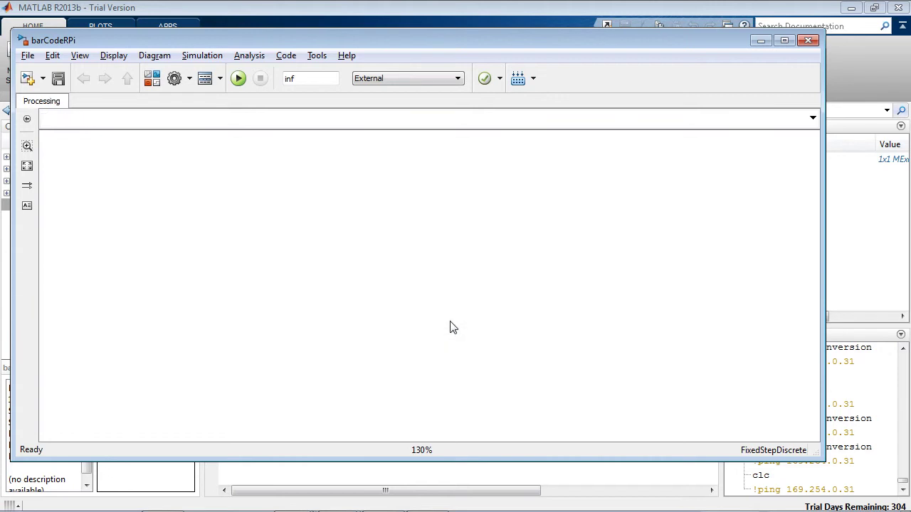
pyautogui.click(489, 347)
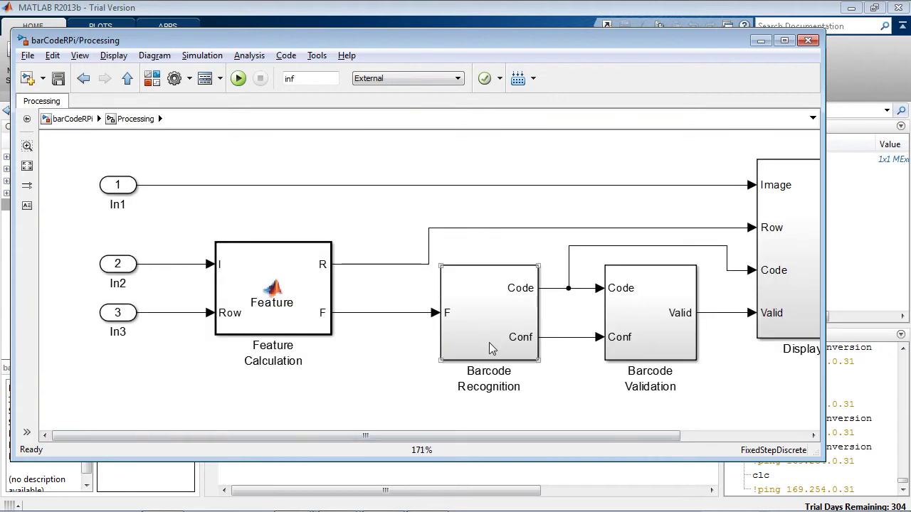
pyautogui.press('space')
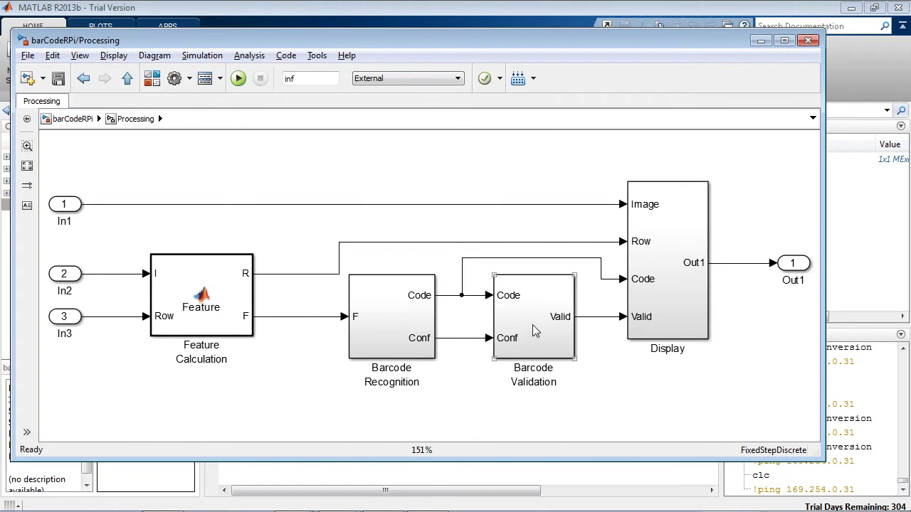
pyautogui.click(661, 298)
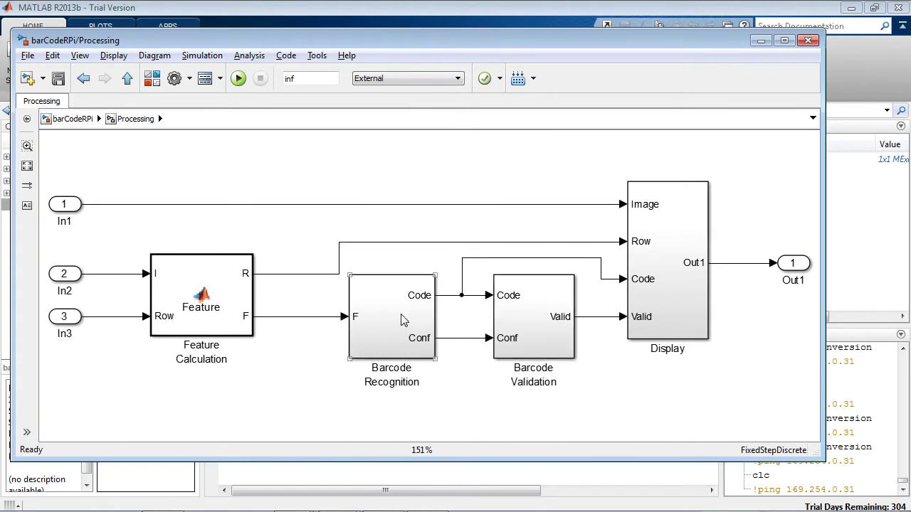
# Examine the contents of the Barcode Recognition subsystem and return to the top level of barCodeRPi.
pyautogui.doubleClick(405, 319)
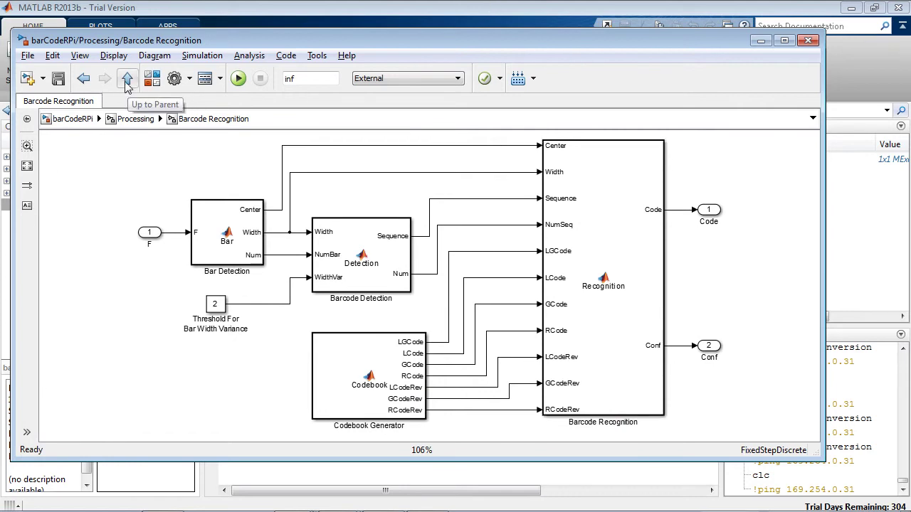
pyautogui.click(128, 79)
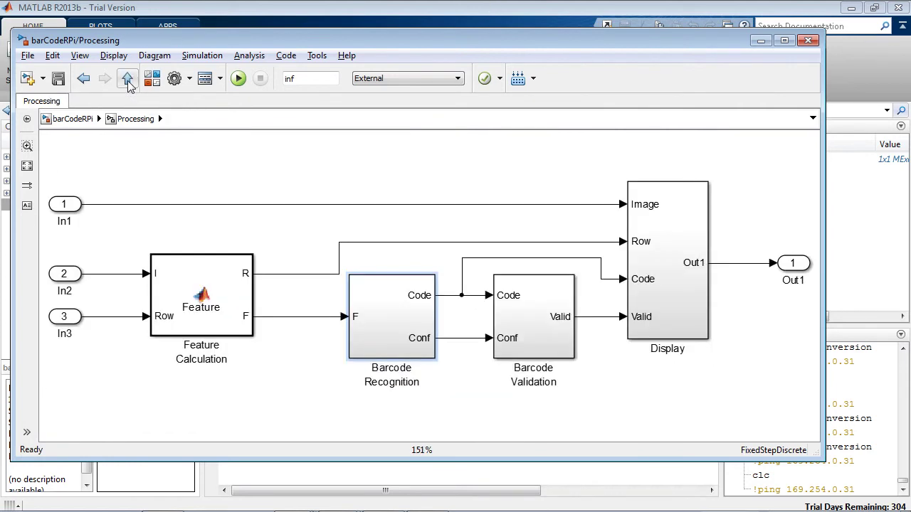
pyautogui.click(127, 80)
# Check the Run on Target Hardware options of barCodeRPi and accept them with Raspberry Pi as target hardware.
pyautogui.click(317, 55)
pyautogui.moveTo(427, 176)
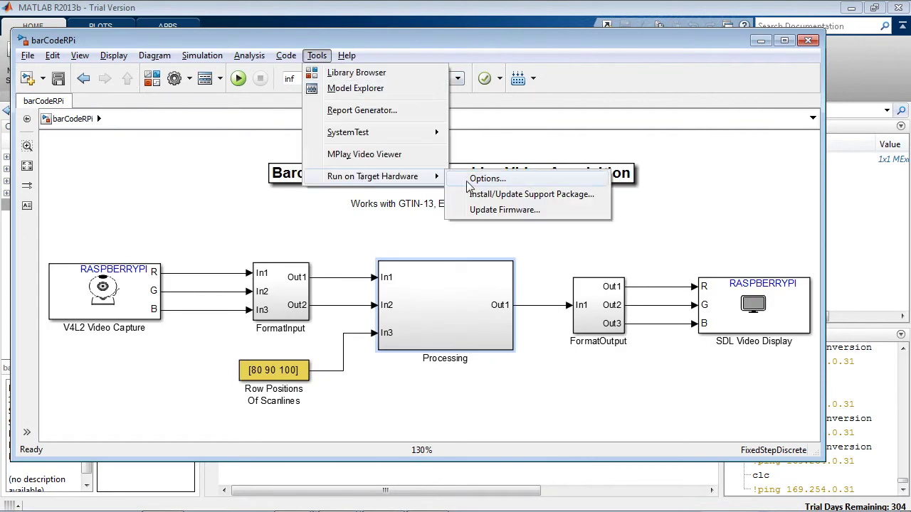
pyautogui.click(475, 179)
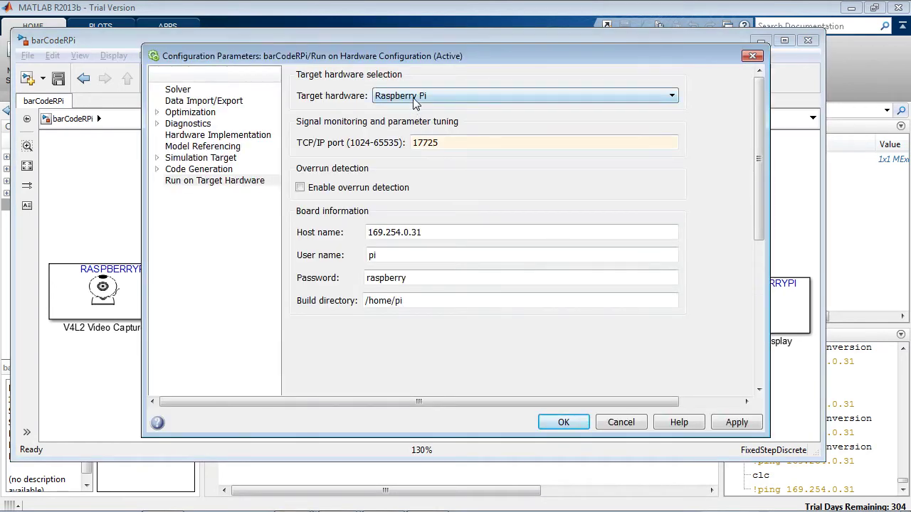
pyautogui.click(566, 423)
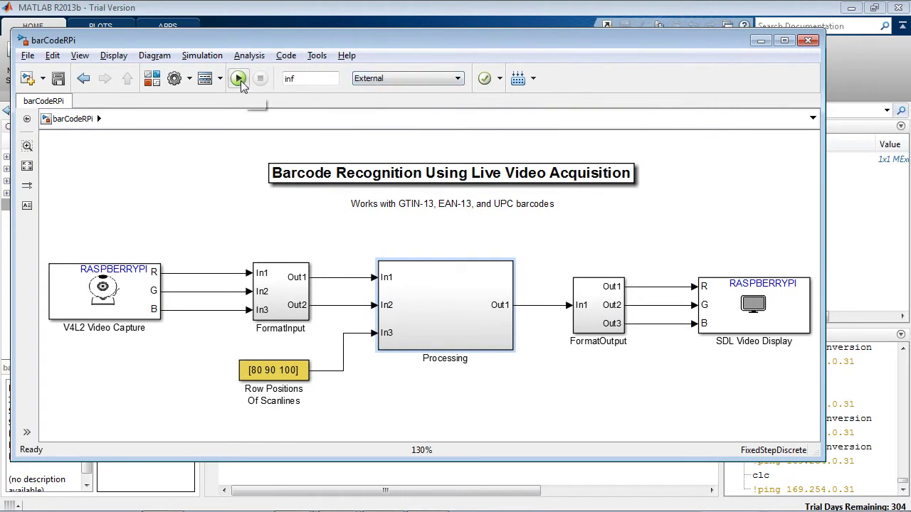
# Run the barCodeRPi model on the Raspberry Pi board in External mode, then stop it.
pyautogui.click(240, 81)
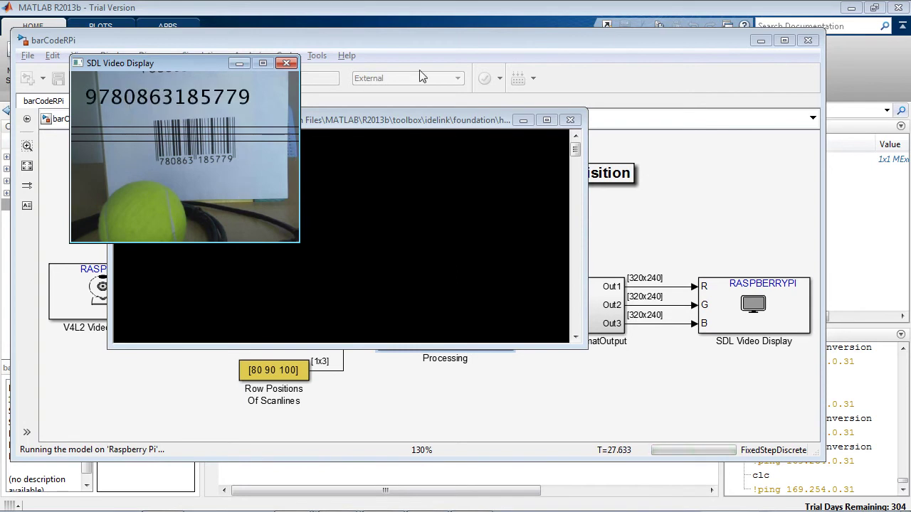
pyautogui.click(429, 45)
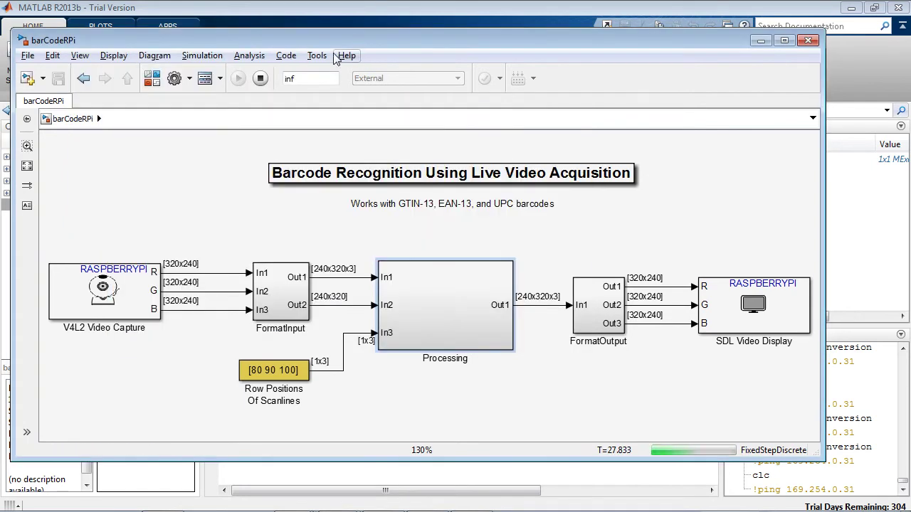
pyautogui.click(260, 78)
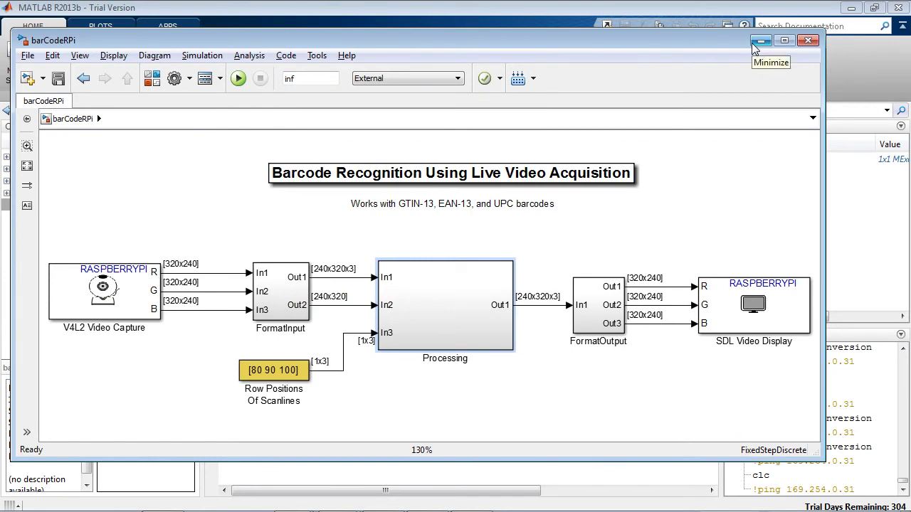
pyautogui.hotkey('alt', 'Tab')
pyautogui.hotkey('alt', 'Tab')
pyautogui.hotkey('alt', 'Tab')
pyautogui.hotkey('alt', 'Tab')
pyautogui.hotkey('alt', 'Tab')
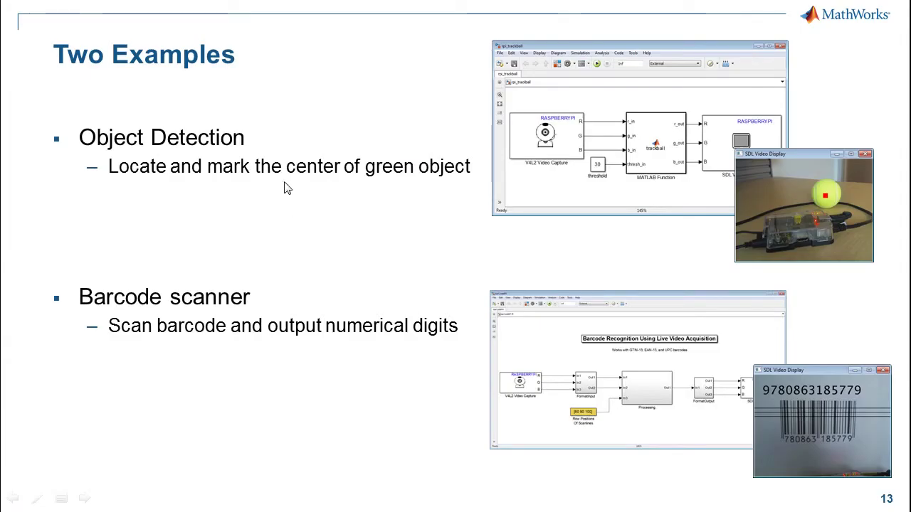
pyautogui.click(297, 220)
pyautogui.click(297, 220)
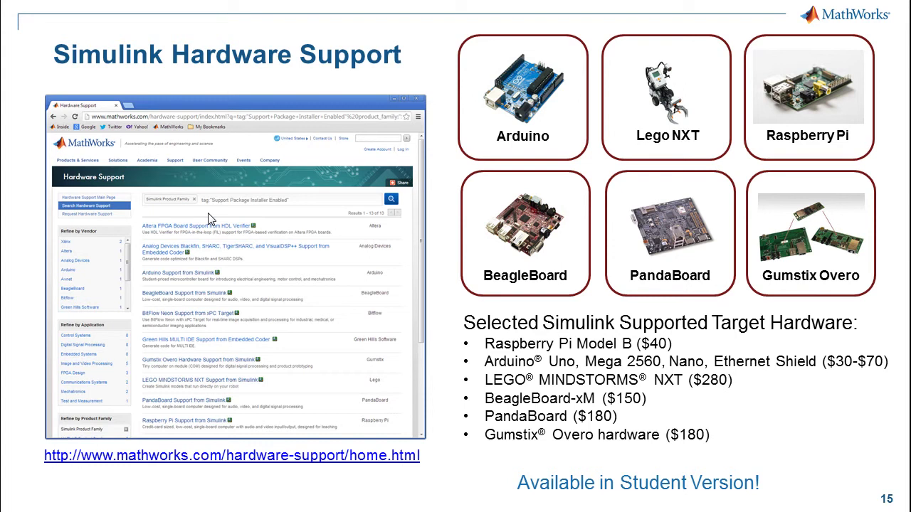
# Switch to the Internet Explorer window with the Simulink hardware support listing and open the Raspberry Pi Support from Simulink page.
pyautogui.hotkey('alt', 'Tab')
pyautogui.hotkey('alt', 'Tab')
pyautogui.hotkey('alt', 'Tab')
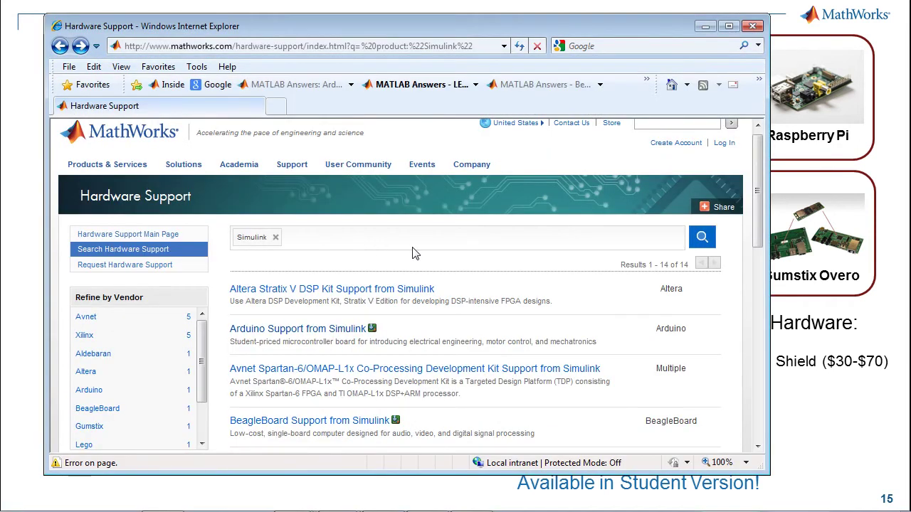
pyautogui.scroll(-5, 462, 264)
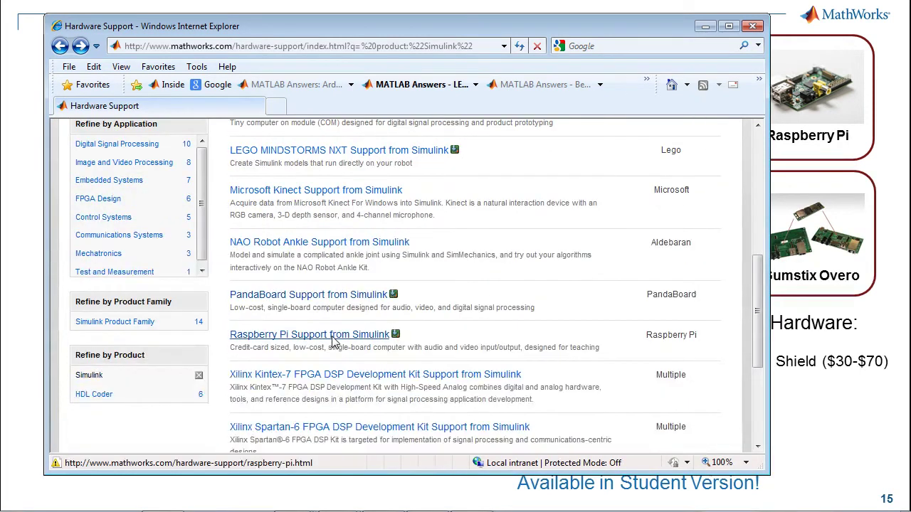
pyautogui.click(333, 339)
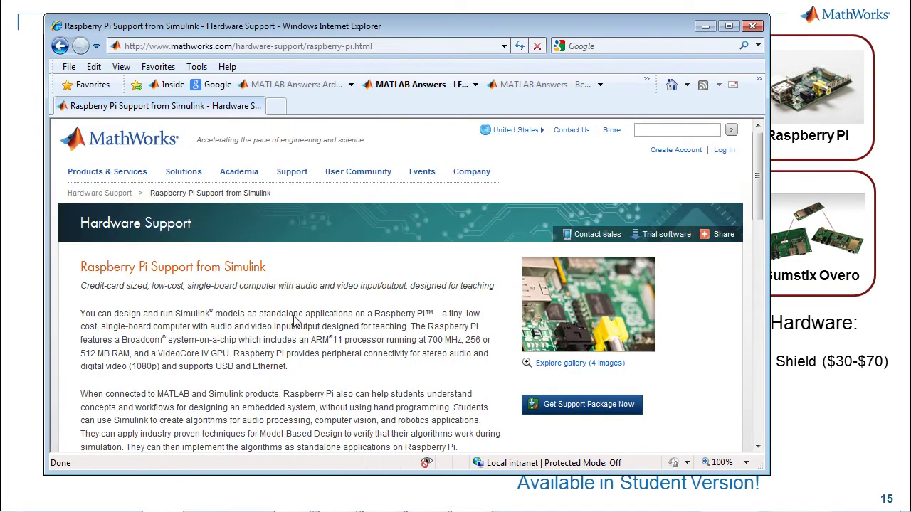
# Examine the Raspberry Pi support page's feature list, platform support, getting-started resources, and software and hardware requirements.
pyautogui.scroll(-4, 292, 320)
pyautogui.scroll(-5, 295, 321)
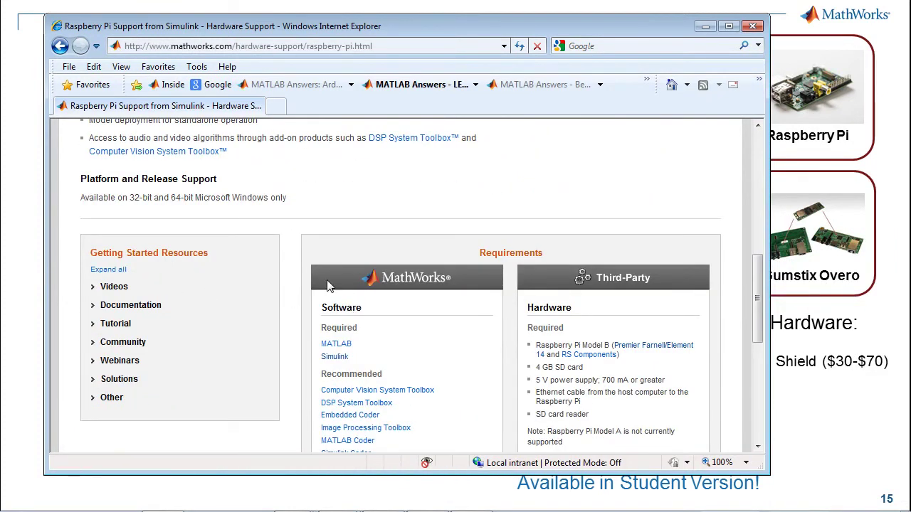
pyautogui.scroll(1, 331, 274)
# Return to the Simulink hardware support search results and look over the other supported boards up to the start of the list.
pyautogui.click(60, 45)
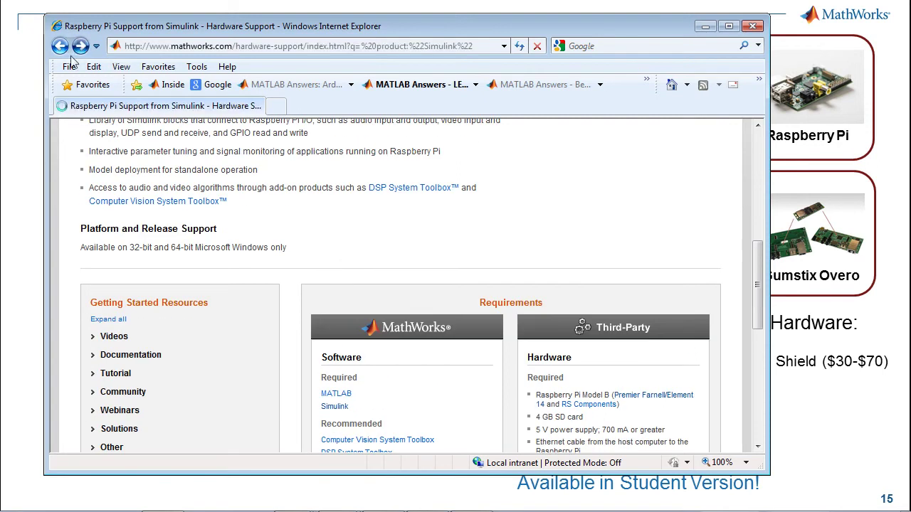
pyautogui.moveTo(394, 299)
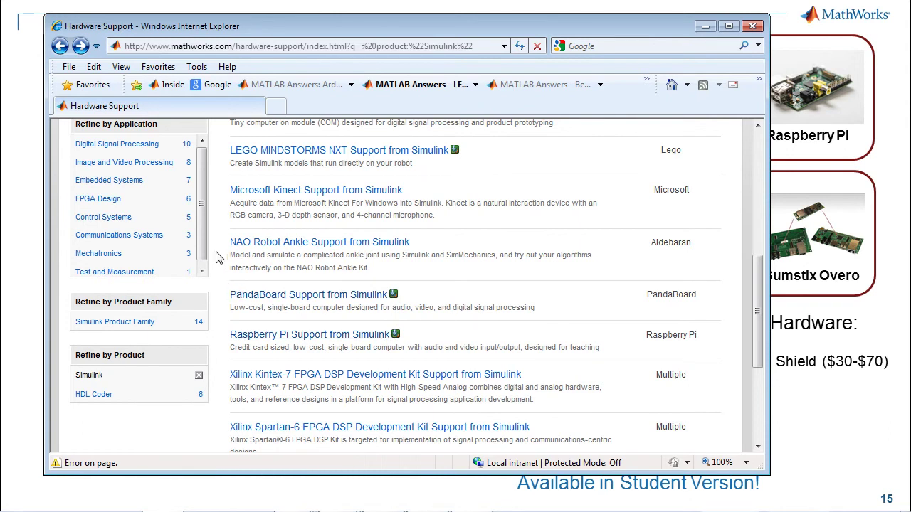
pyautogui.scroll(3, 219, 258)
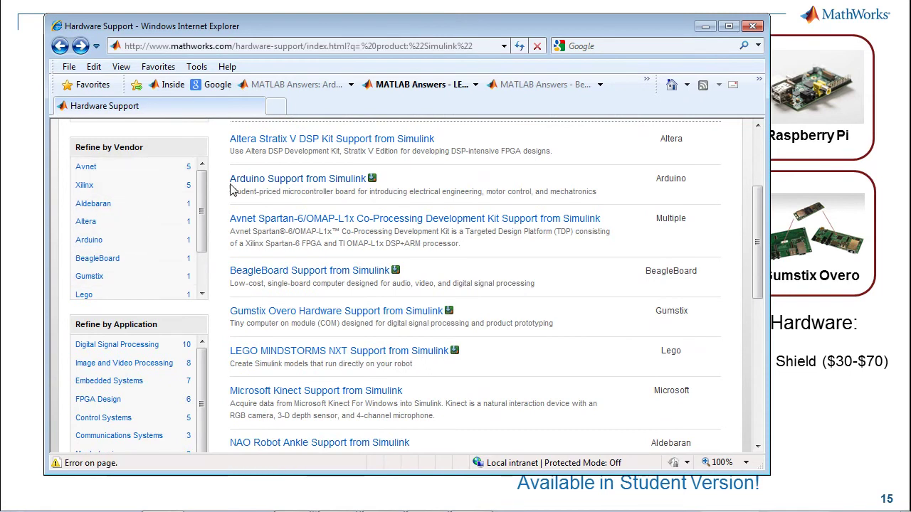
pyautogui.scroll(2, 230, 189)
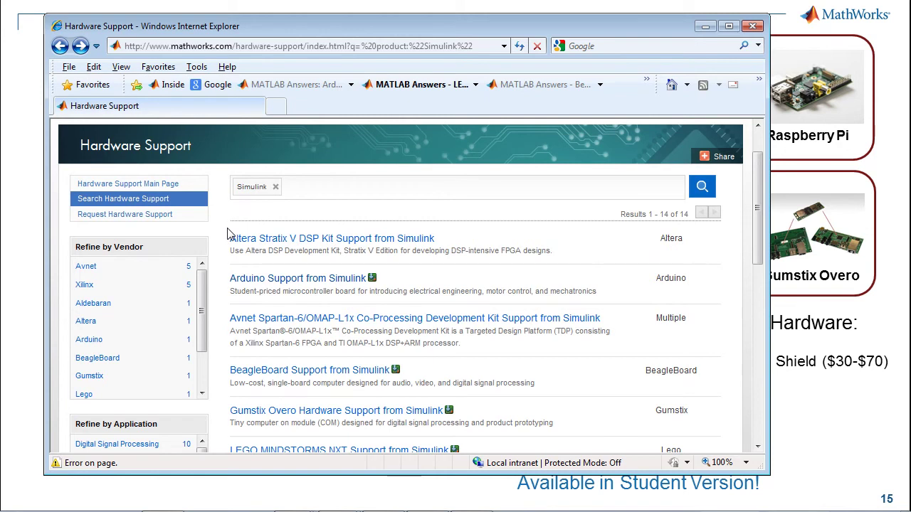
# Close the Hardware Support browser window and advance the presentation to the Additional Resources slide.
pyautogui.hotkey('alt', 'F4')
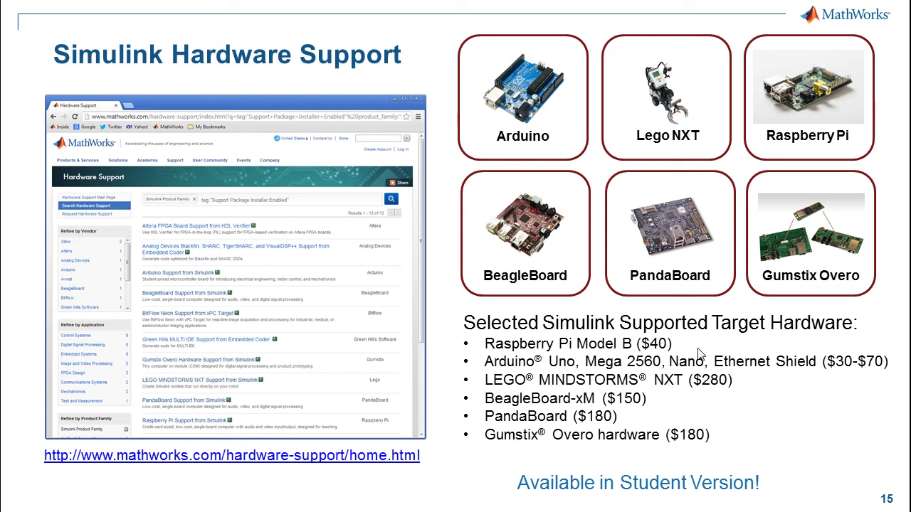
pyautogui.press('Right')
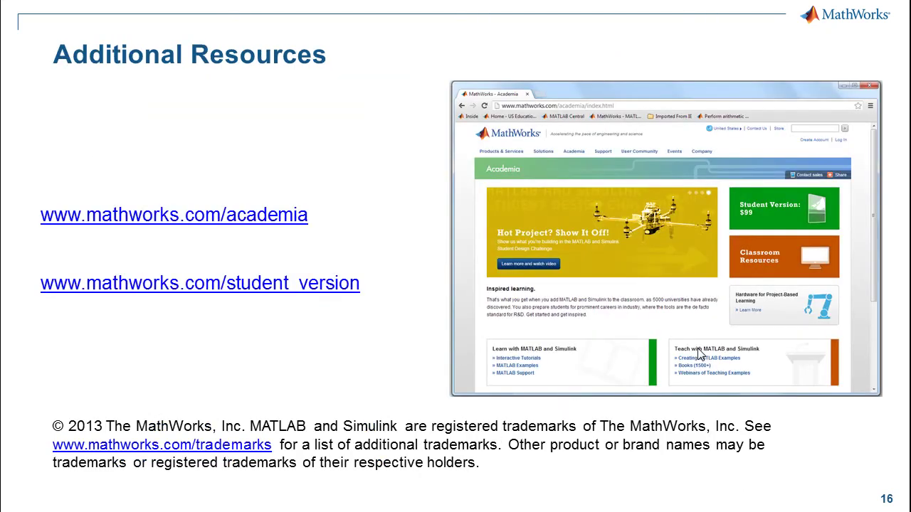